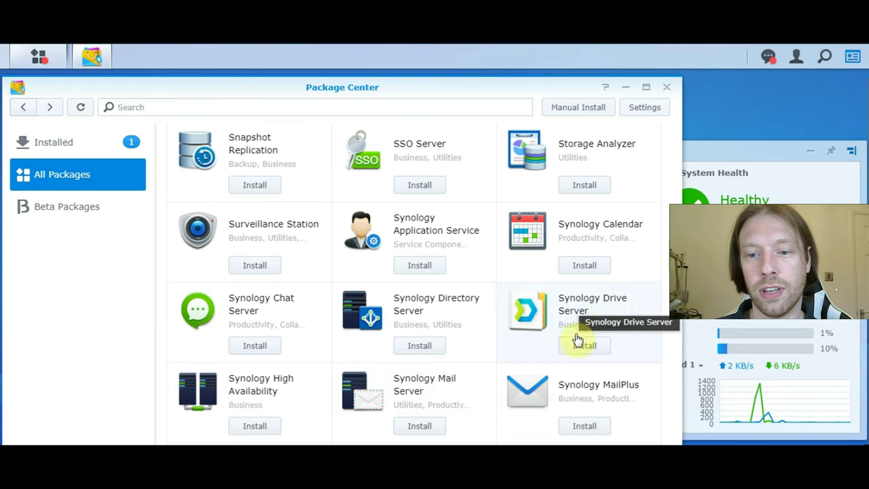
- Install Synology Drive Server with Node.js v12 and Synology Application Service, then refresh DSM
click(579, 348)
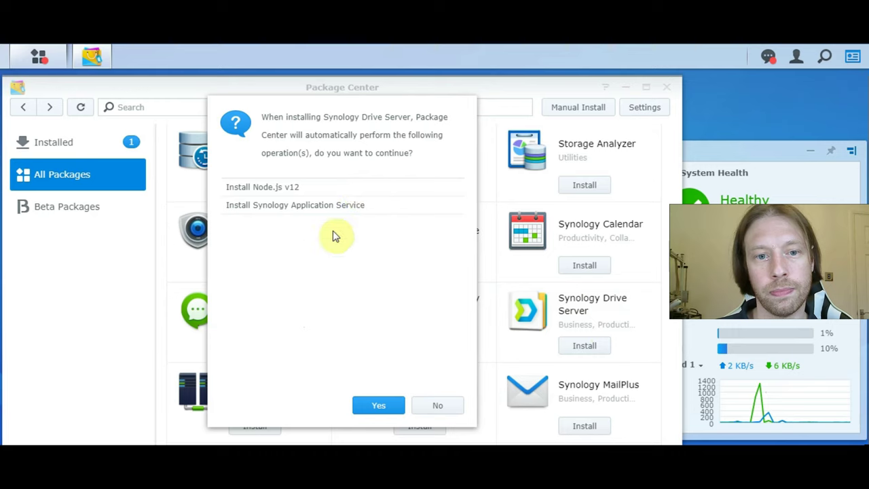
click(377, 406)
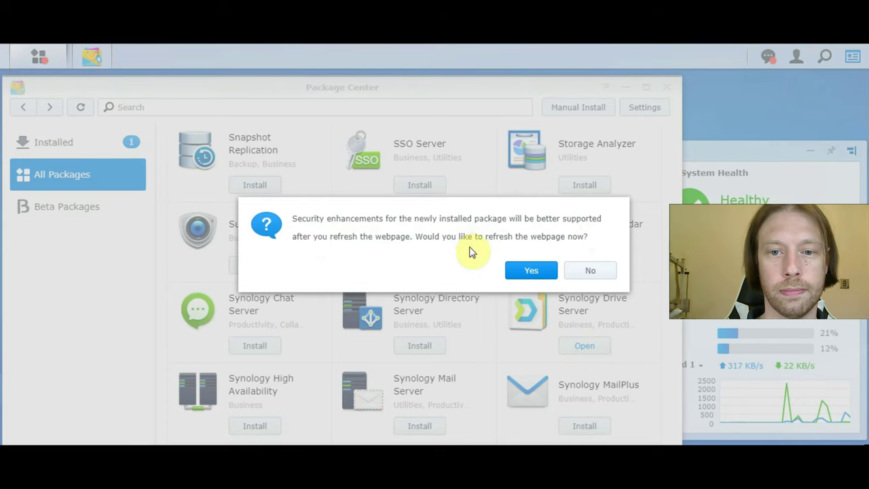
click(532, 272)
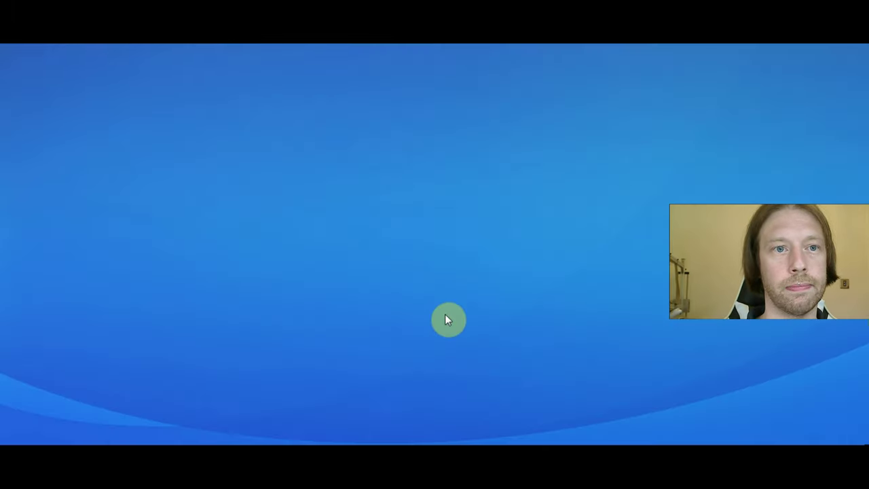
- Update Universal Search from Package Center's Installed list, letting Synology Drive Server stop meanwhile
click(43, 131)
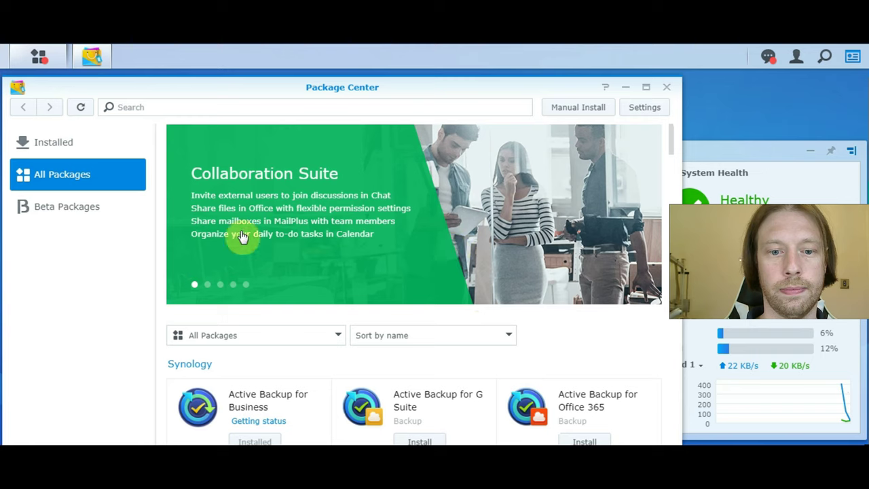
click(55, 148)
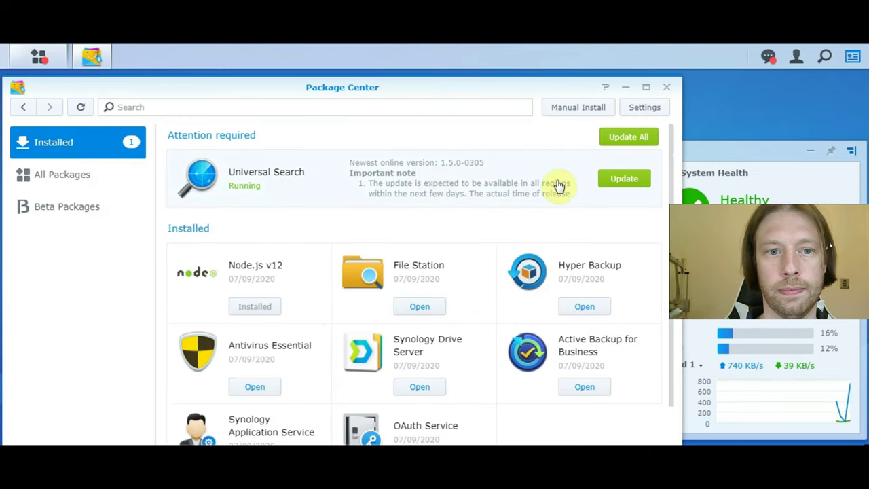
click(626, 187)
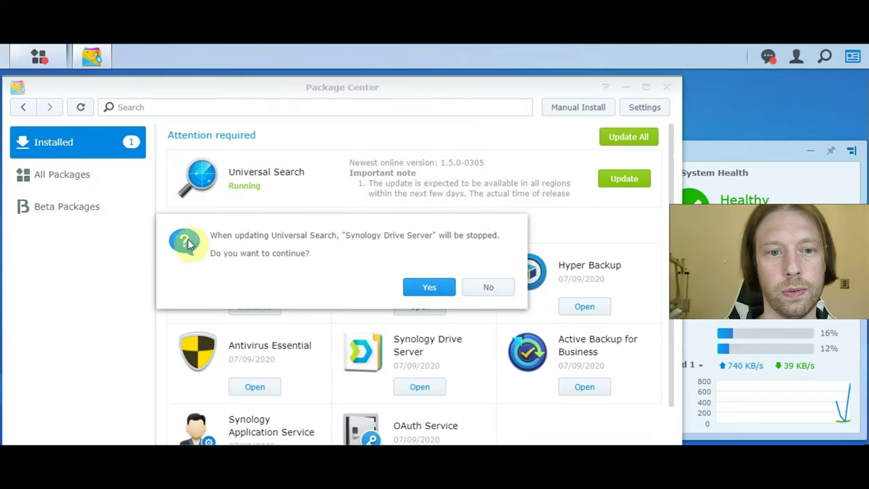
click(431, 287)
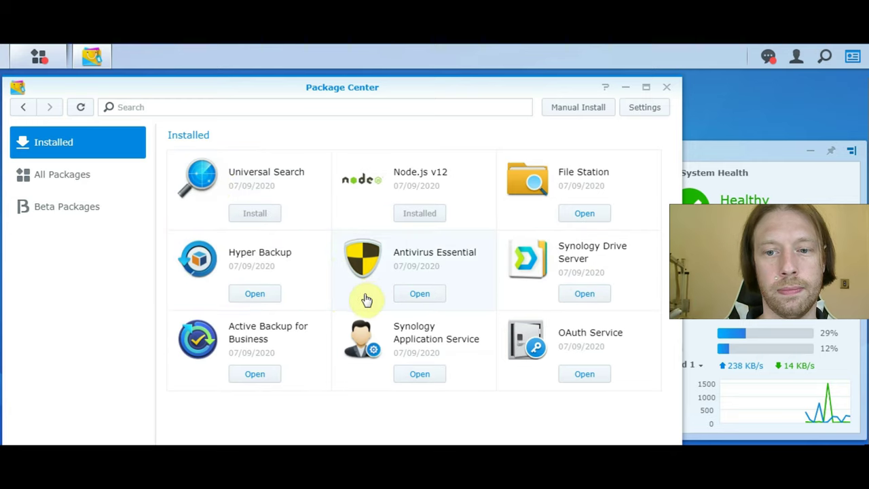
- Open the Drive Admin Console and browse Client List, Log, Team Folder and Settings
click(575, 293)
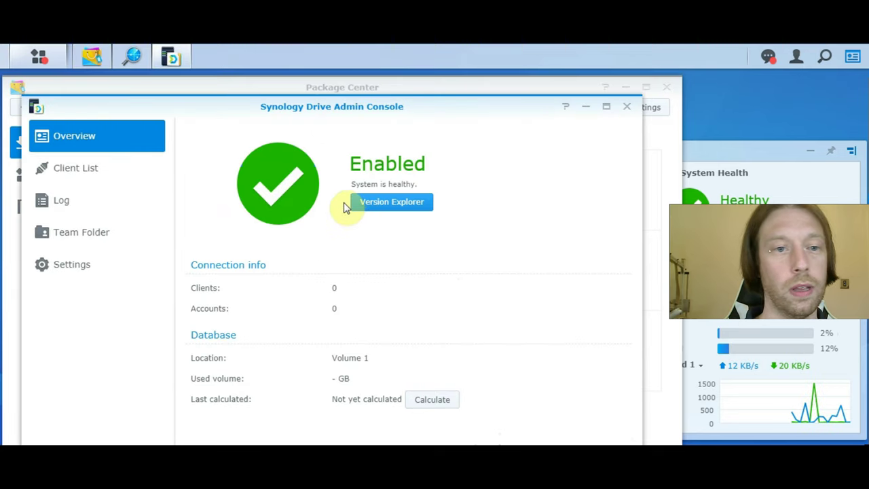
click(103, 170)
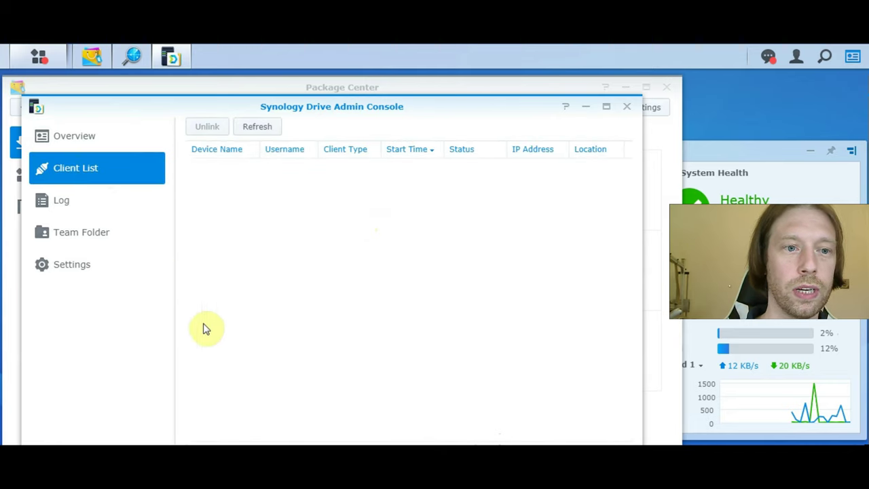
click(50, 201)
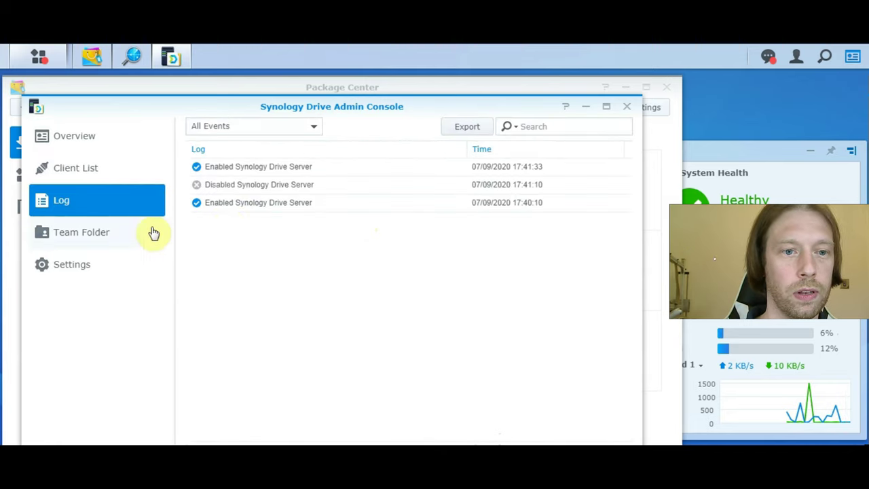
click(92, 234)
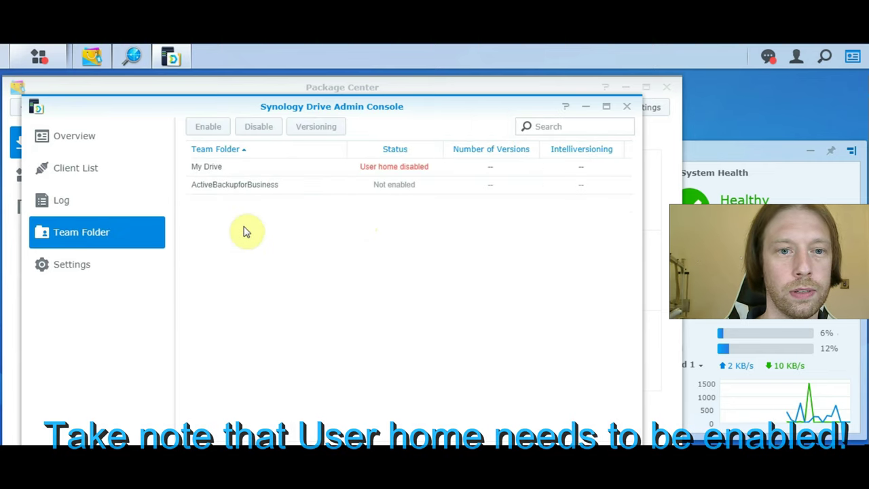
click(73, 271)
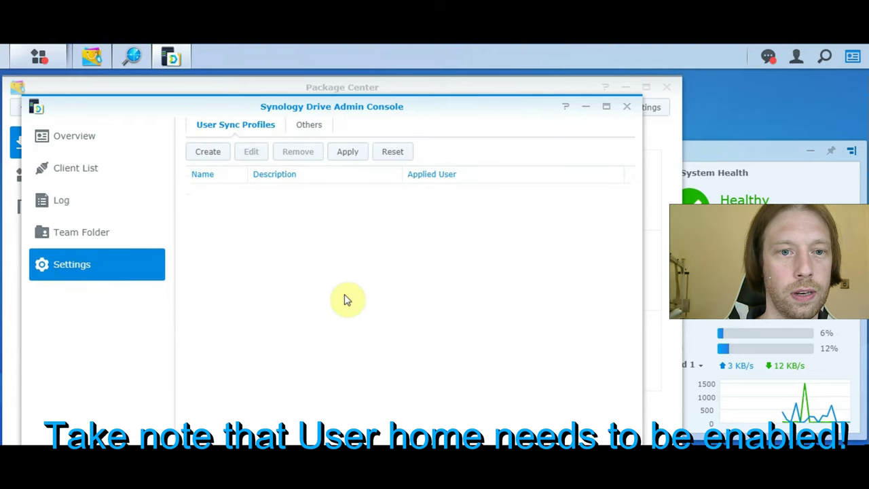
- Inspect a new user sync profile's filter and user options, then cancel without creating it
click(212, 156)
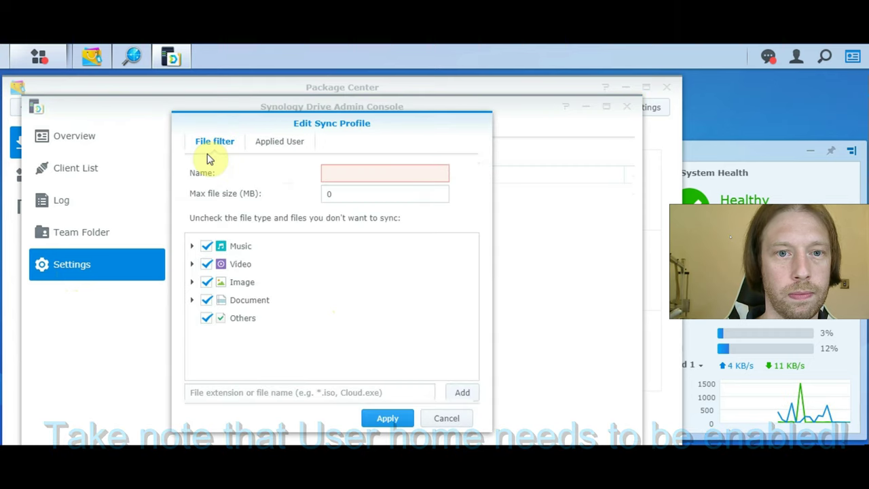
click(267, 152)
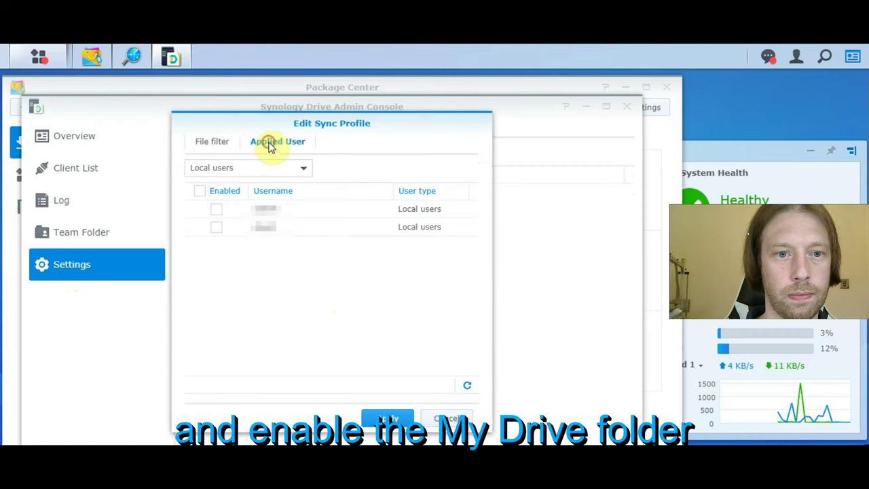
click(212, 145)
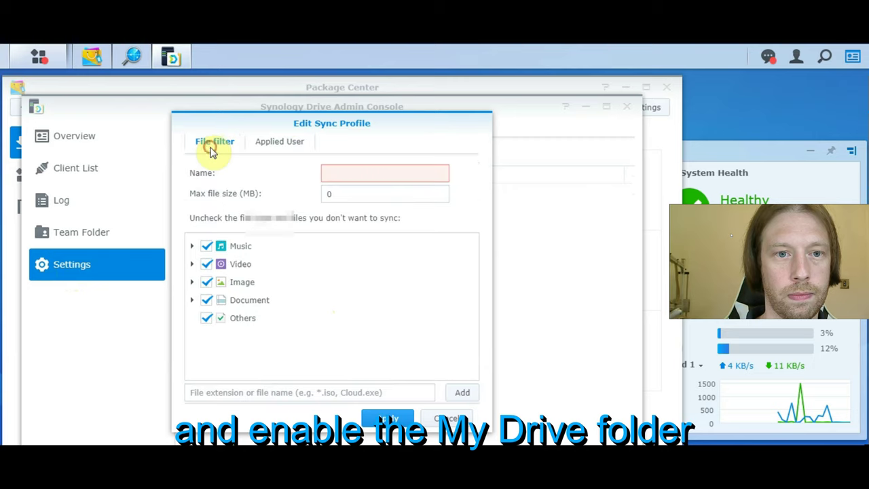
click(450, 418)
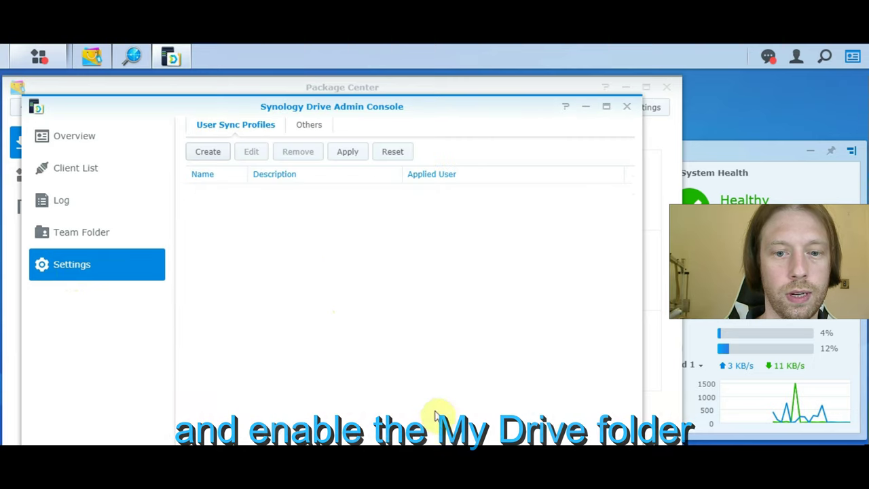
- Minimize the Drive console, File Station and Package Center, then show Control Panel's Shared Folder list
click(586, 109)
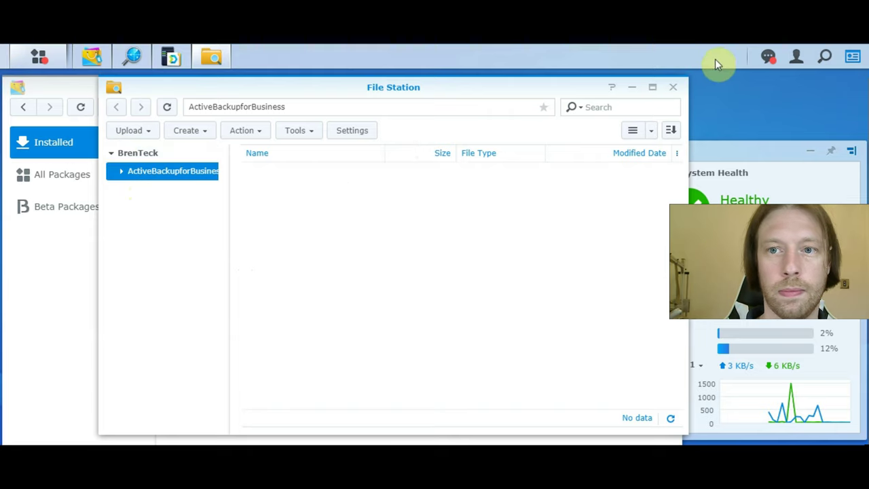
click(632, 89)
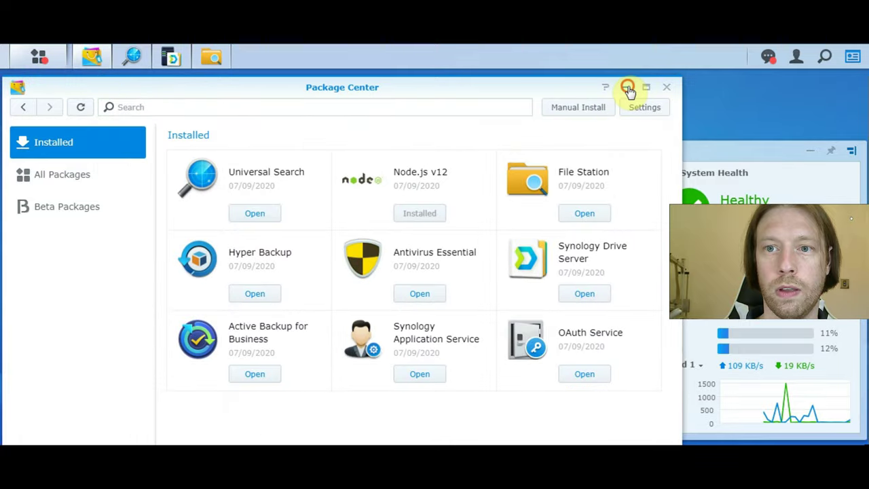
click(627, 88)
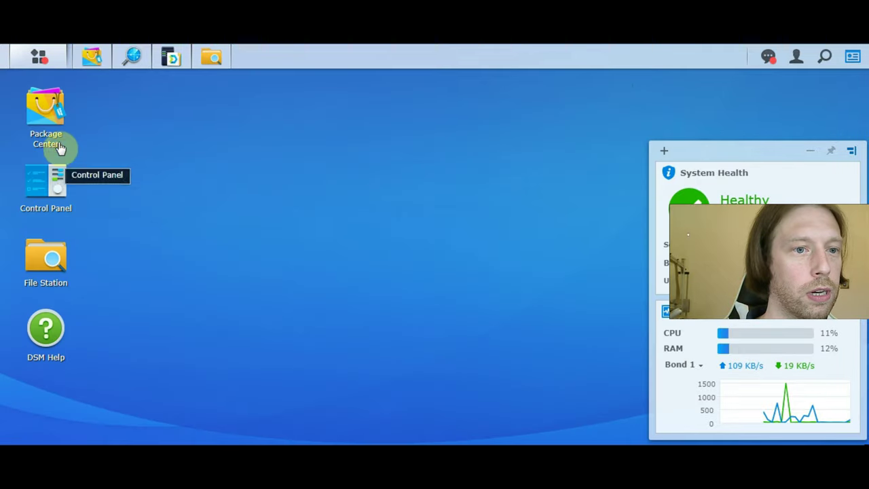
click(43, 187)
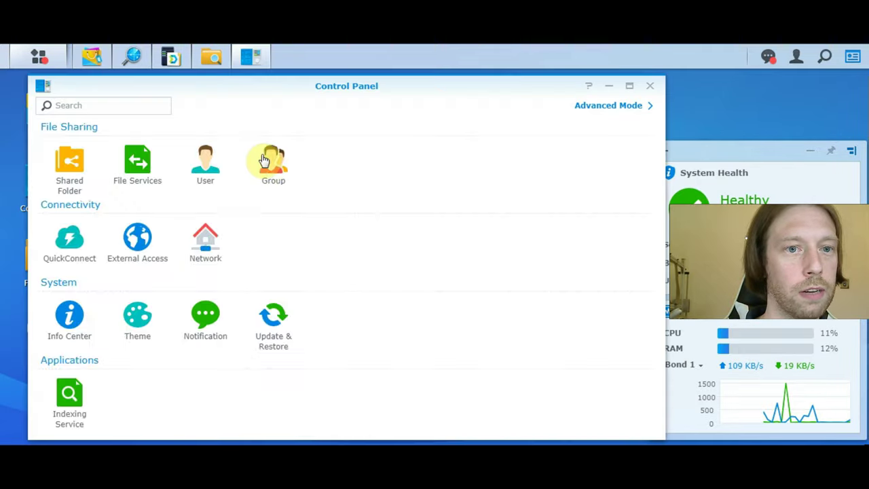
click(207, 166)
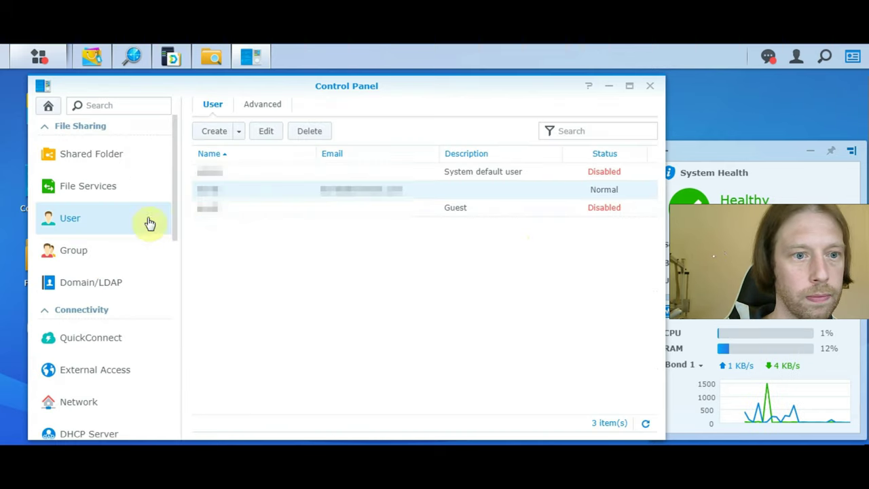
click(99, 154)
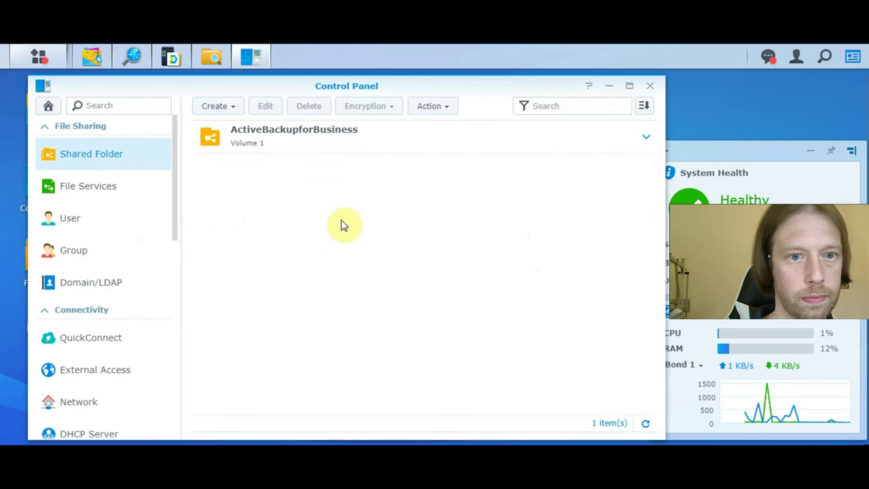
- Start a new shared folder, copy its name into the description, and hide it from unauthorized users
click(234, 107)
click(234, 128)
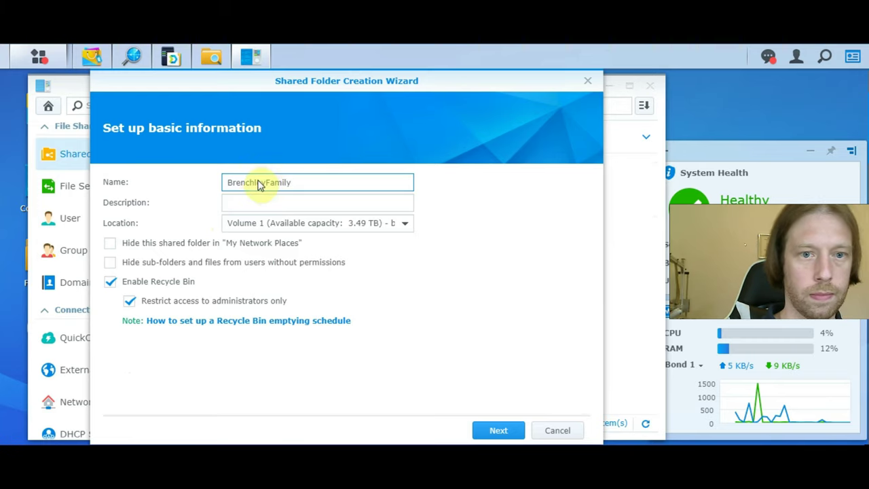
double_click(271, 182)
key(ctrl+c)
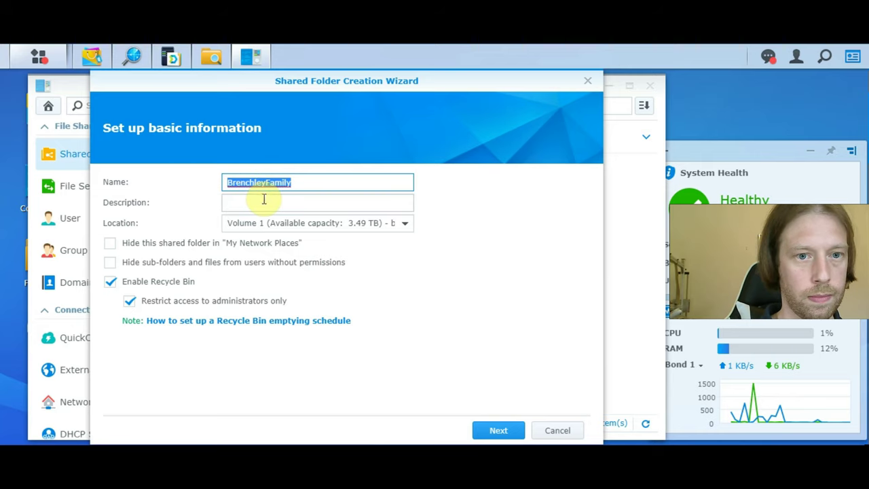
click(263, 201)
key(ctrl+v)
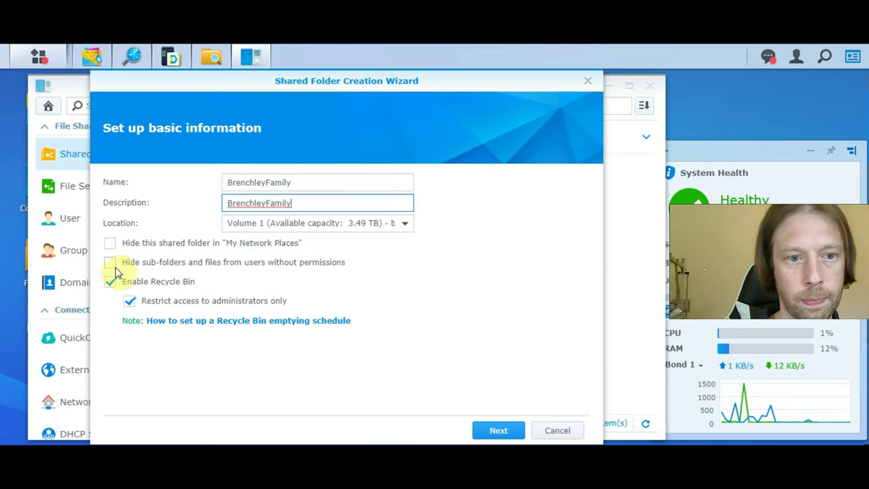
click(110, 262)
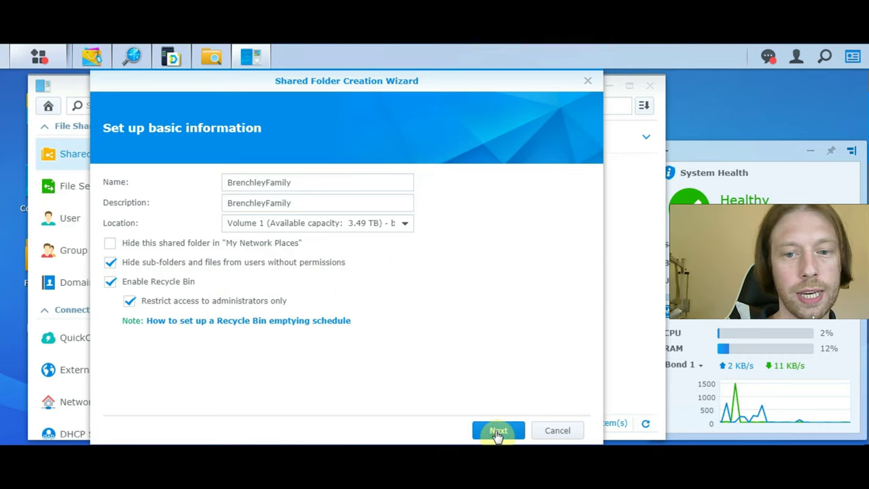
click(497, 434)
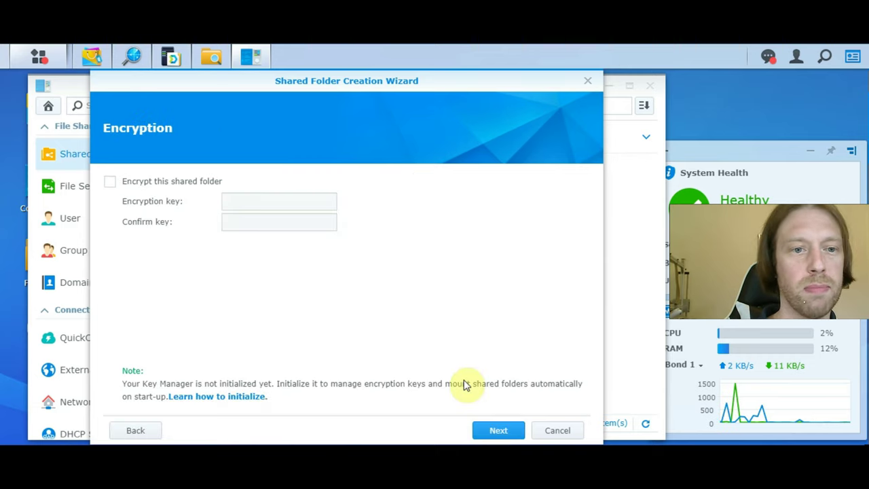
- Enable encryption and data checksum for the folder, then apply the summarized settings
click(111, 183)
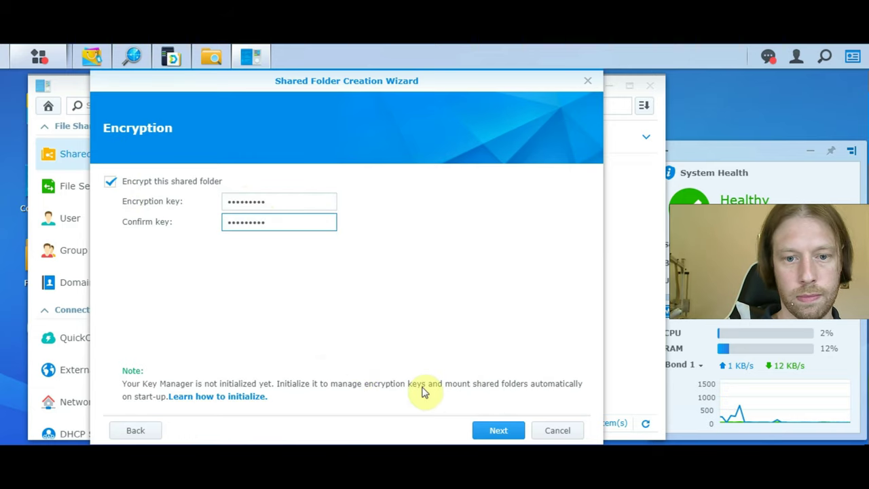
click(496, 432)
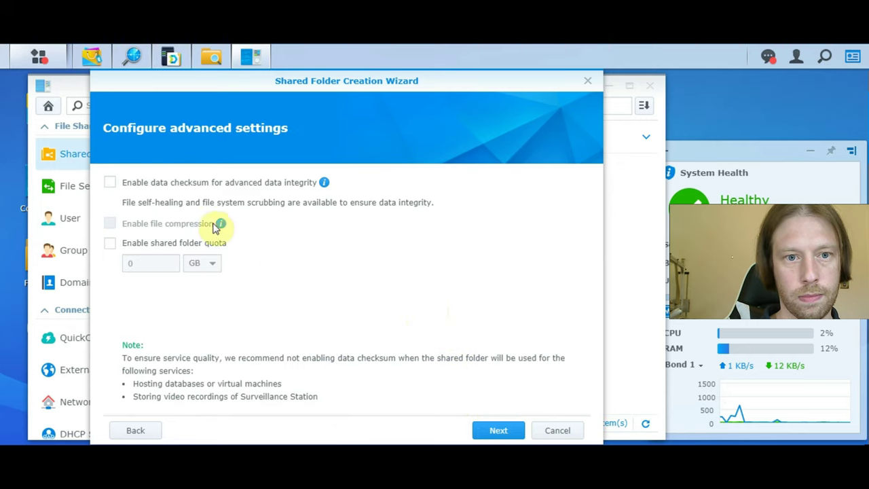
click(109, 183)
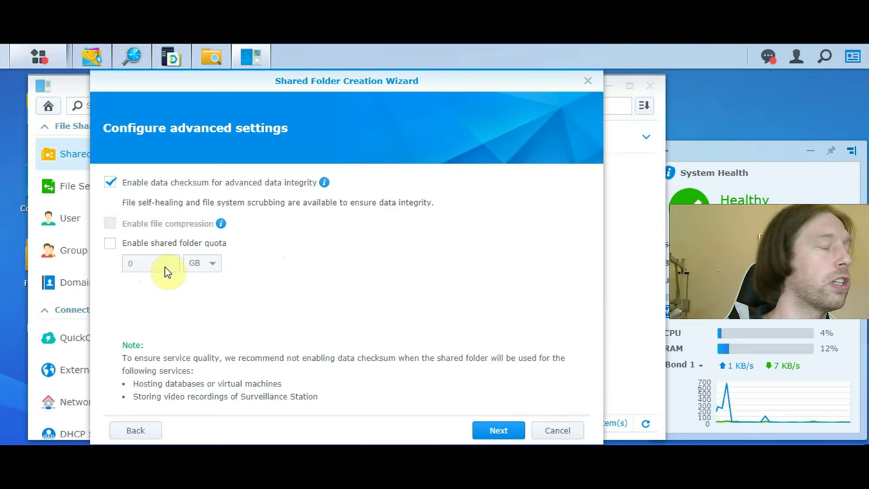
click(488, 431)
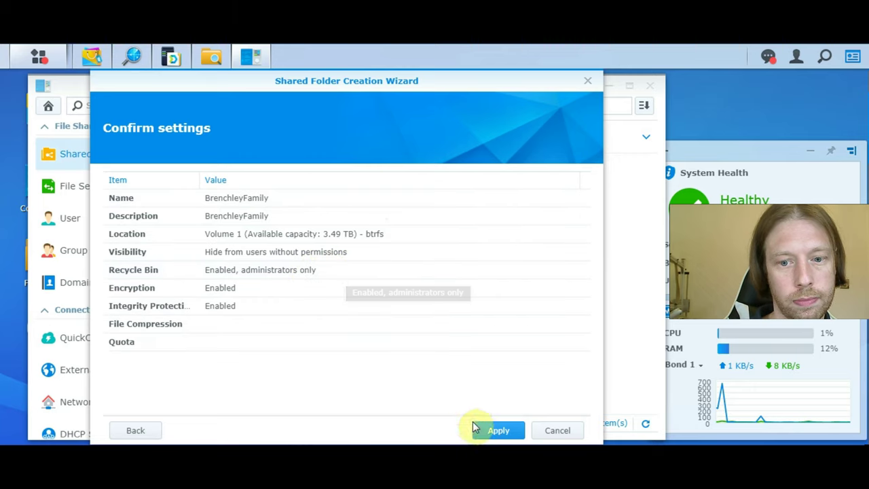
click(498, 430)
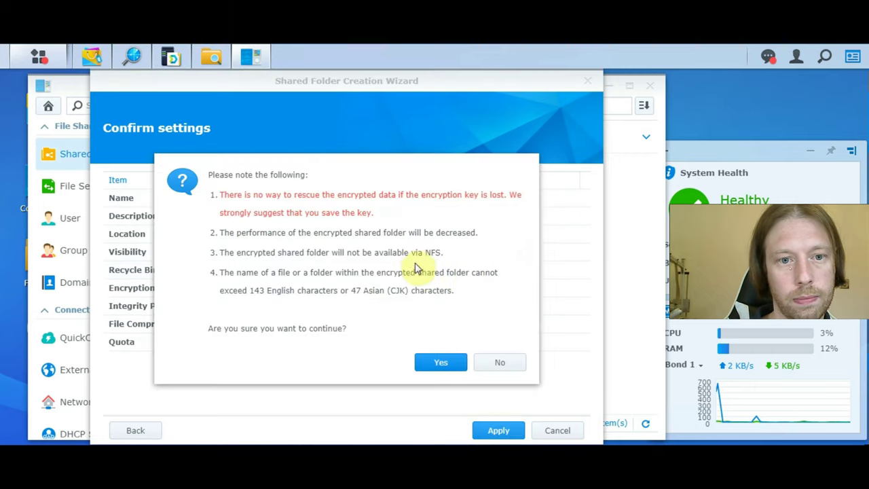
- Create the encrypted BrenchleyFamily folder, save BrenchleyFamily.key, and accept its default permissions
click(441, 365)
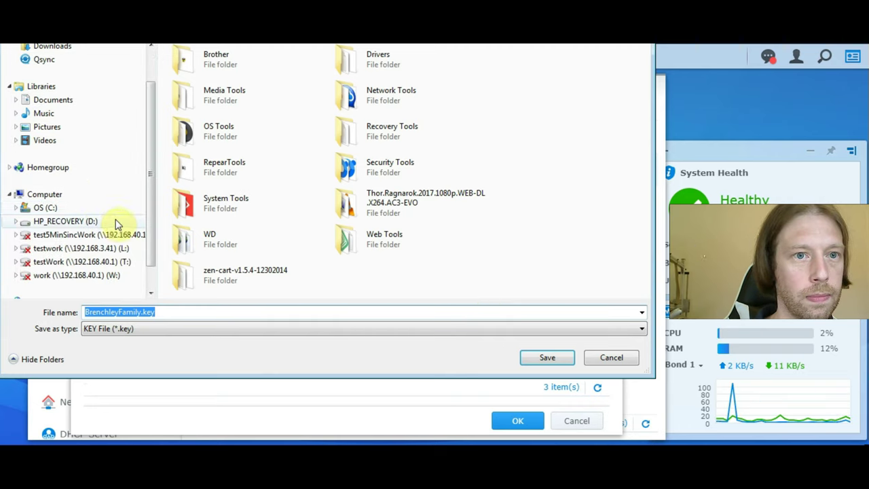
click(545, 361)
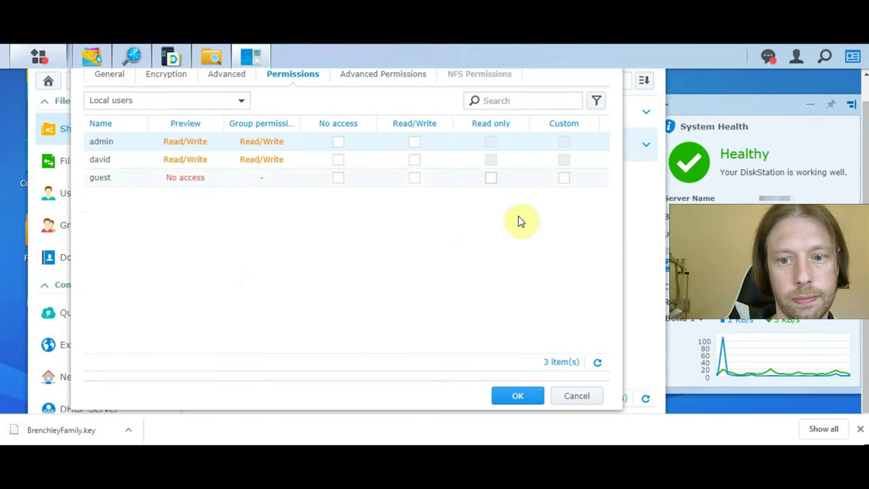
click(517, 396)
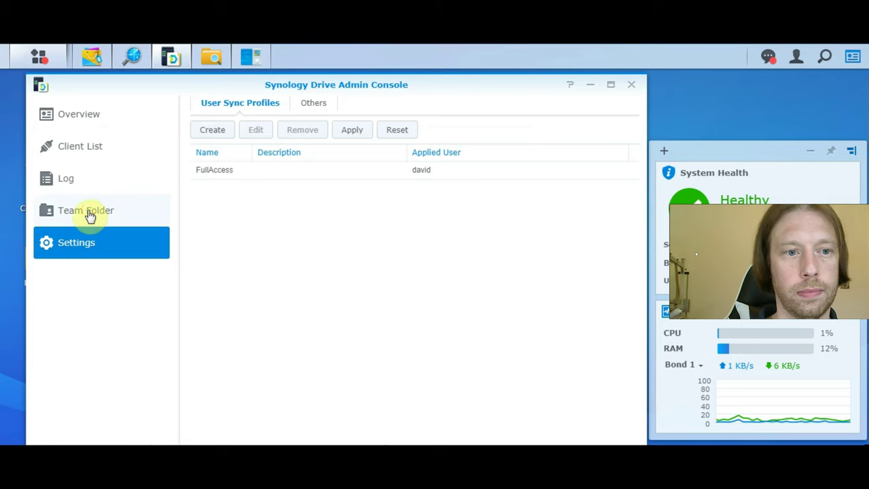
- Try enabling the My Drive team folder and accept the prompt to turn on user home service
click(87, 212)
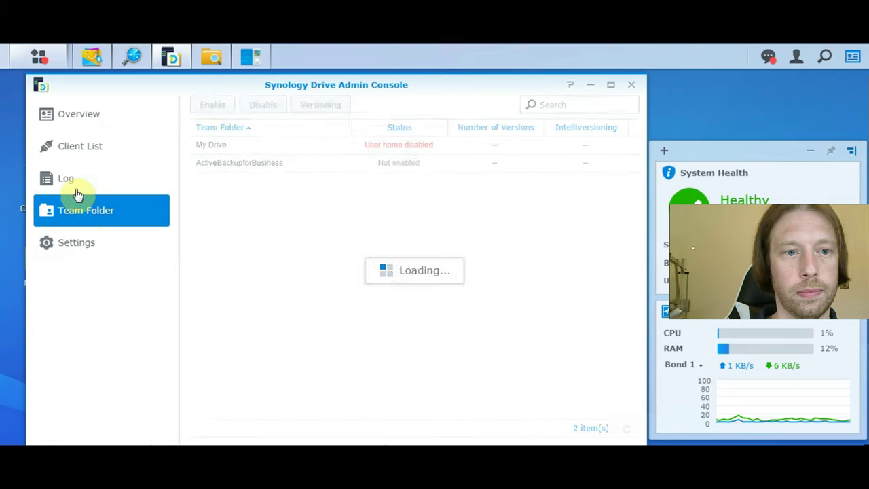
click(219, 148)
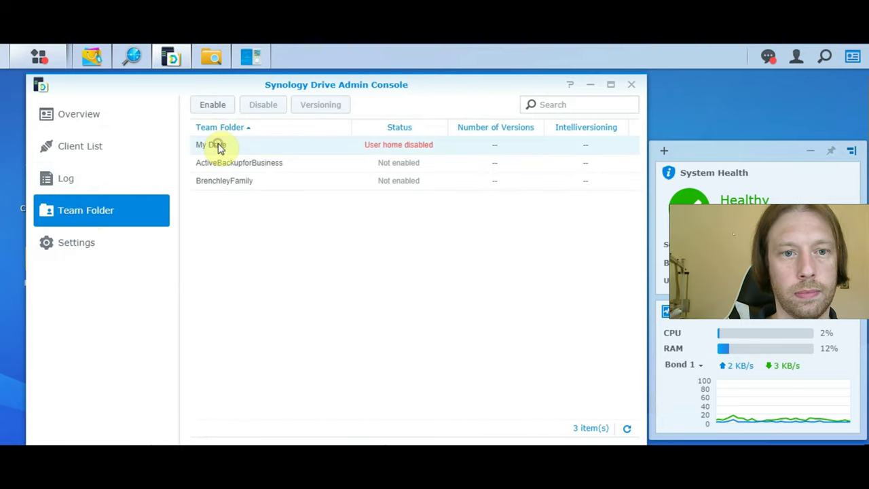
click(215, 104)
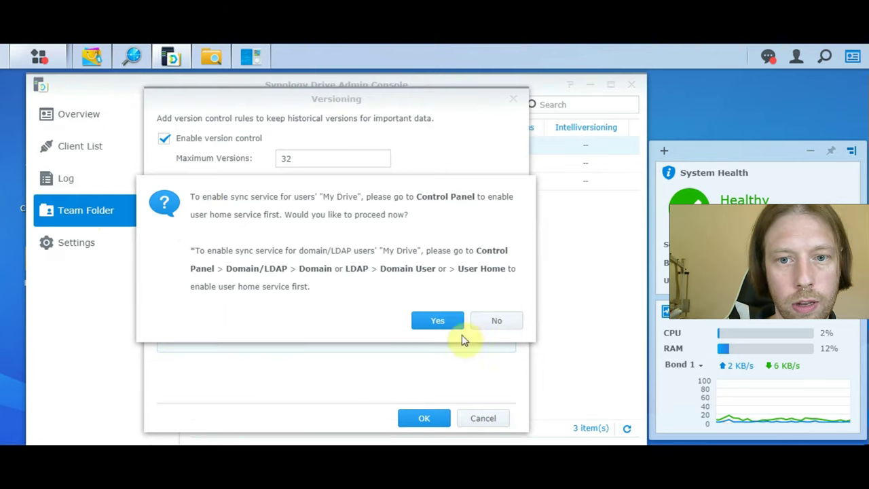
click(438, 323)
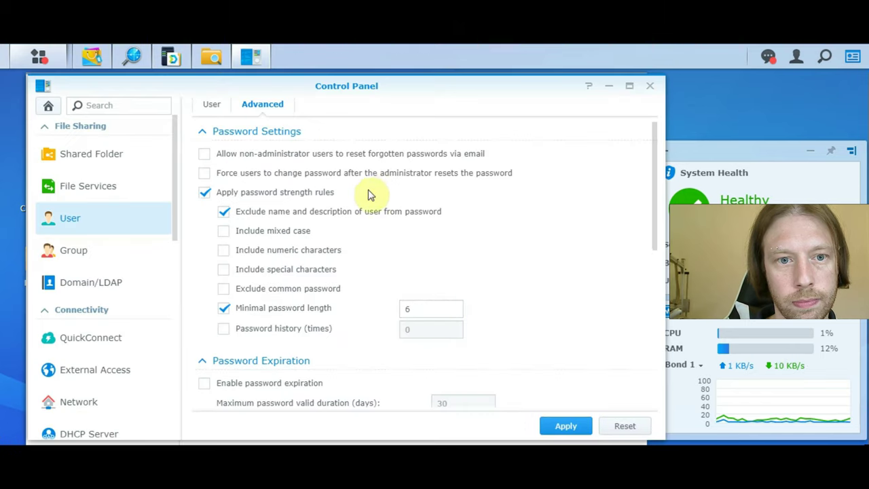
- In User advanced settings, keep password expiration off and apply the enabled user home service
scroll(352, 226, down, 1)
scroll(352, 227, down, 1)
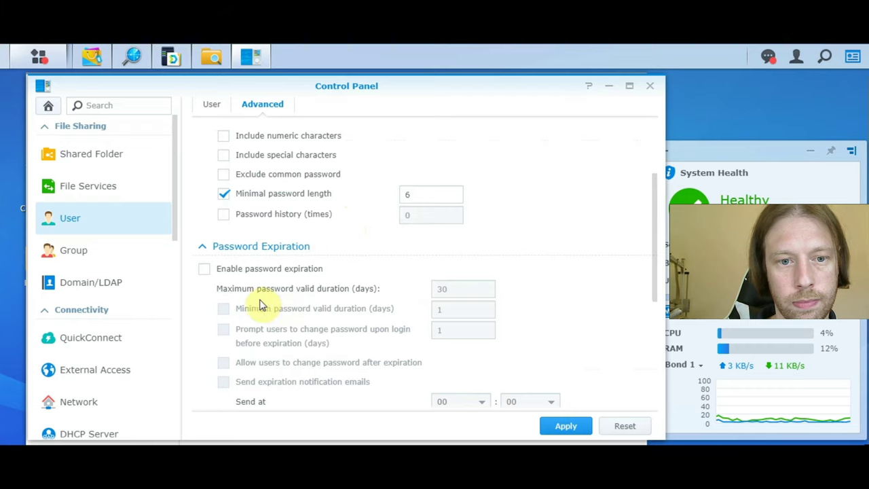
click(203, 271)
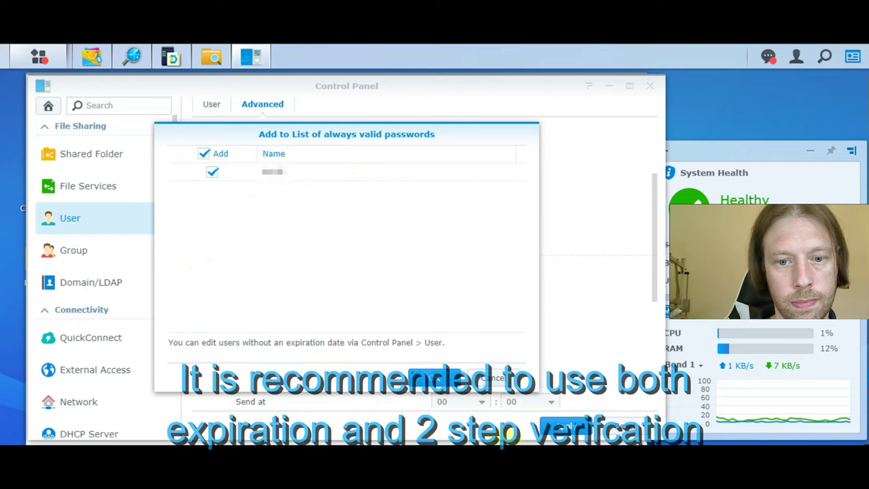
click(448, 386)
scroll(325, 271, down, 1)
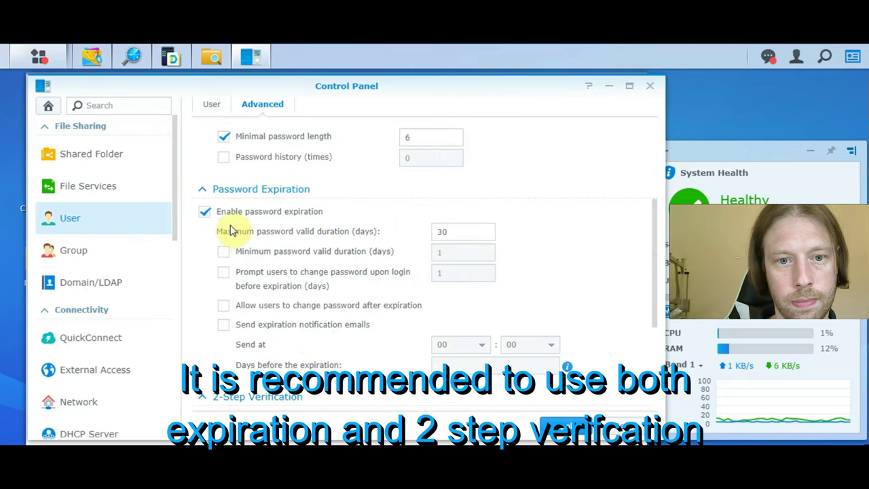
click(203, 213)
scroll(292, 230, down, 3)
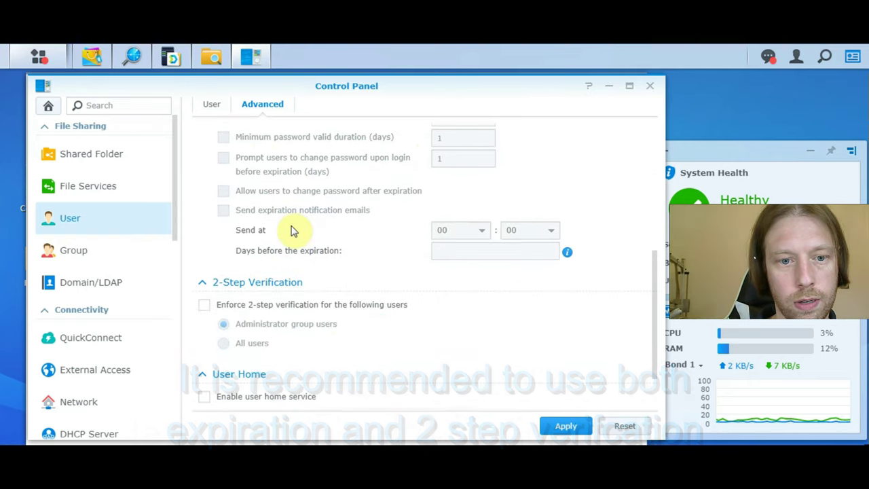
scroll(296, 237, down, 1)
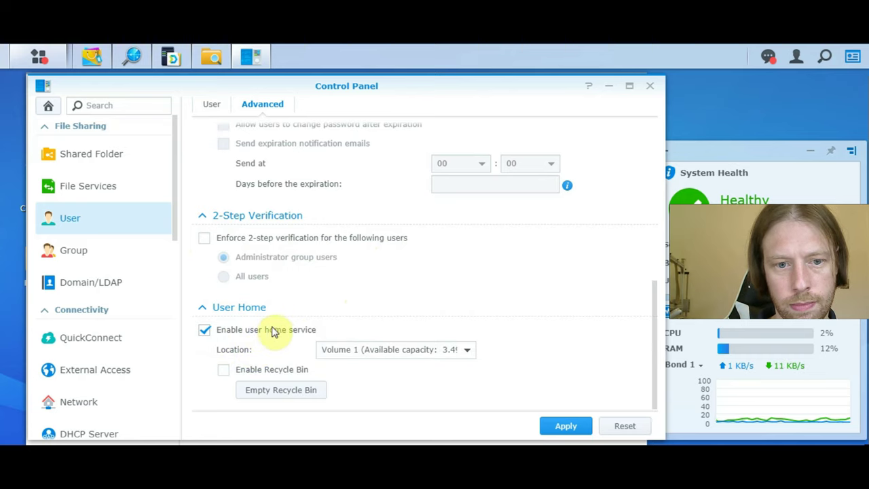
scroll(417, 351, up, 3)
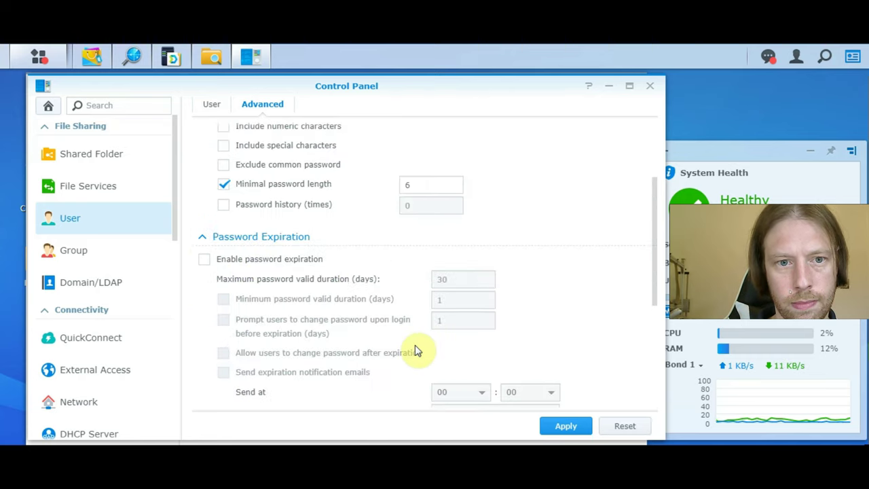
scroll(417, 351, up, 2)
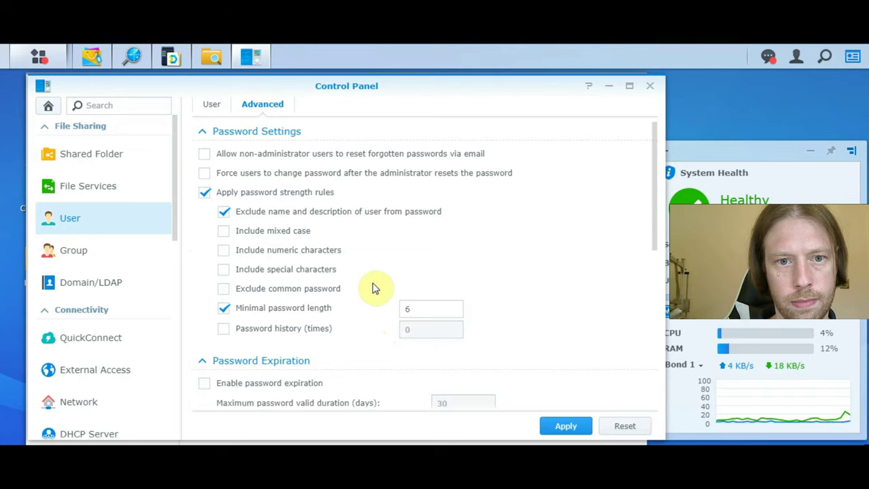
scroll(372, 285, down, 5)
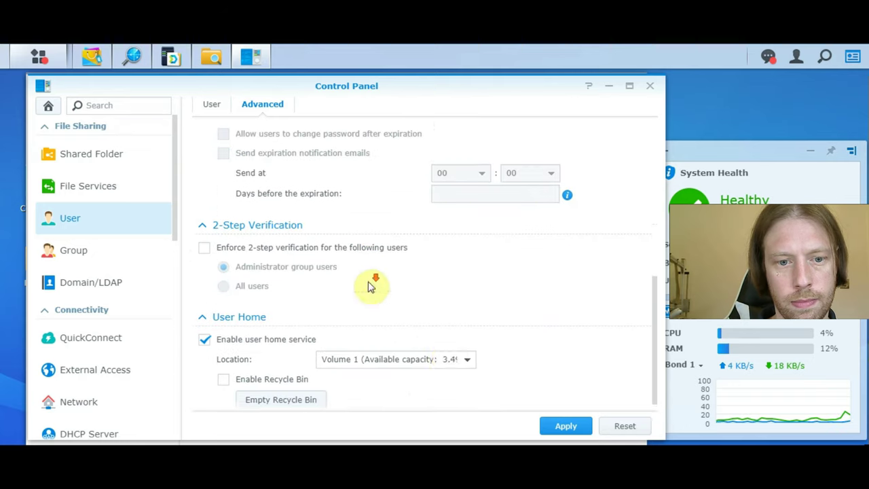
click(560, 422)
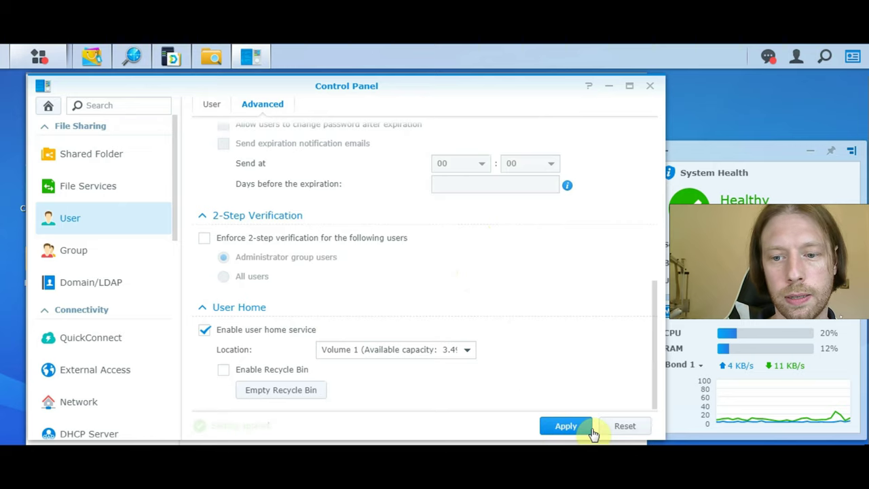
- Check the home/Drive folder in File Station, then enable My Drive keeping 32 versions
click(253, 58)
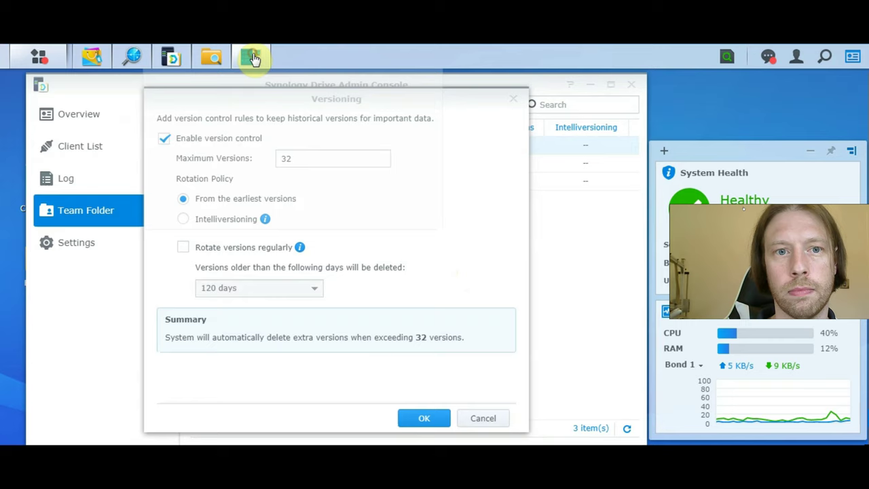
click(211, 58)
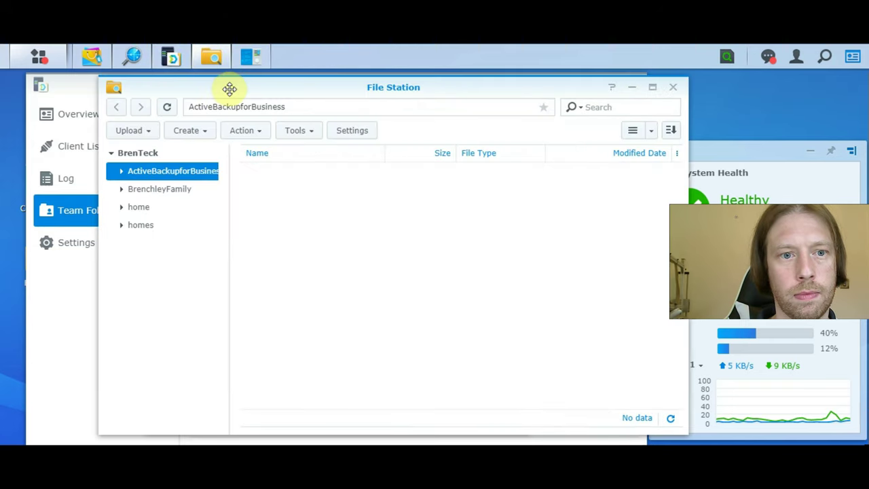
click(122, 207)
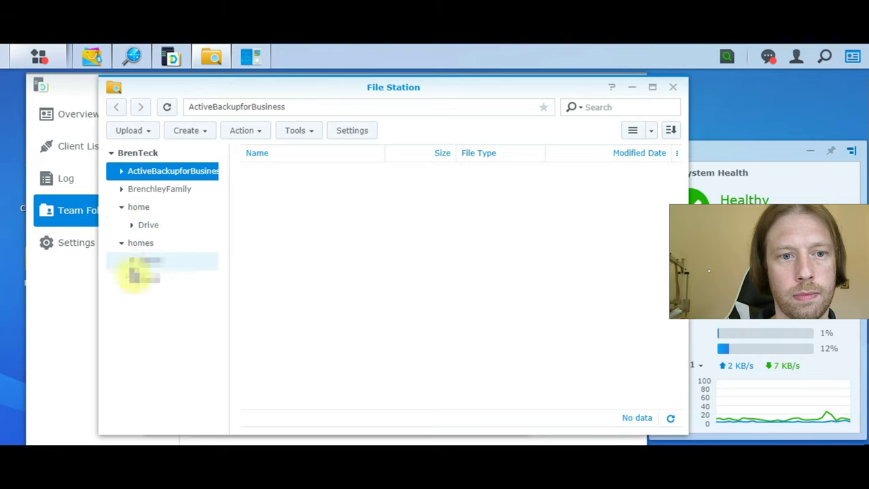
click(146, 226)
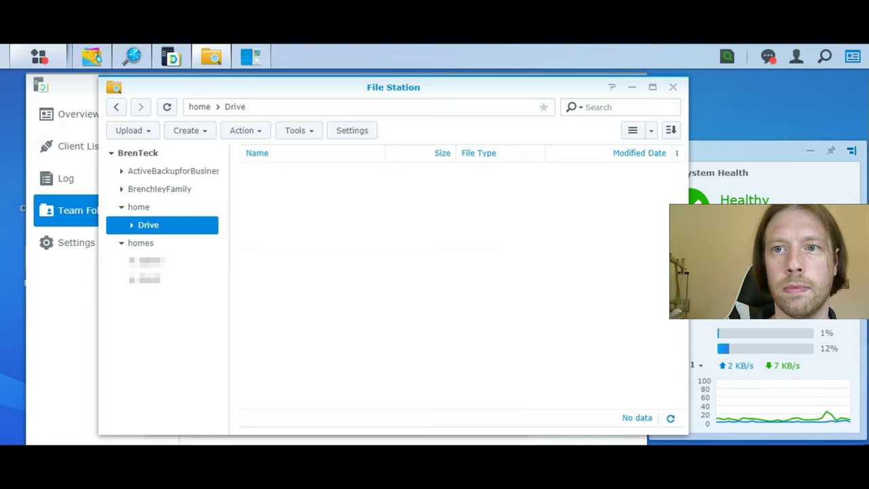
click(673, 87)
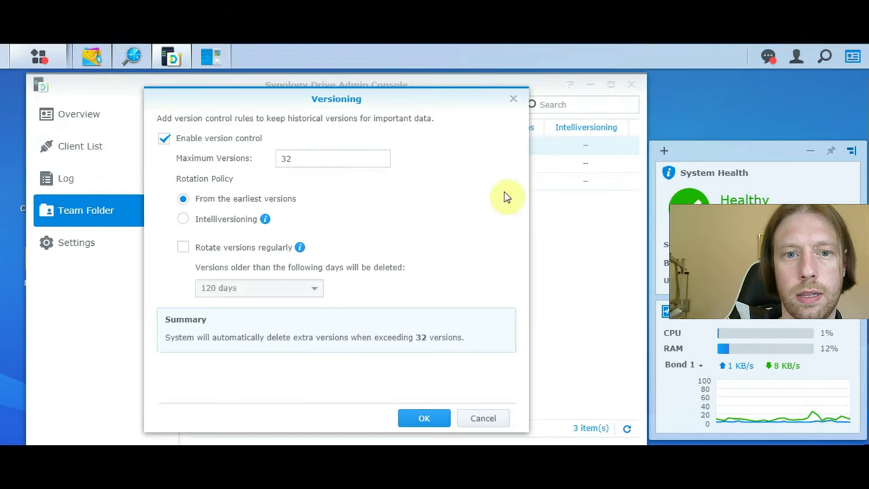
click(425, 419)
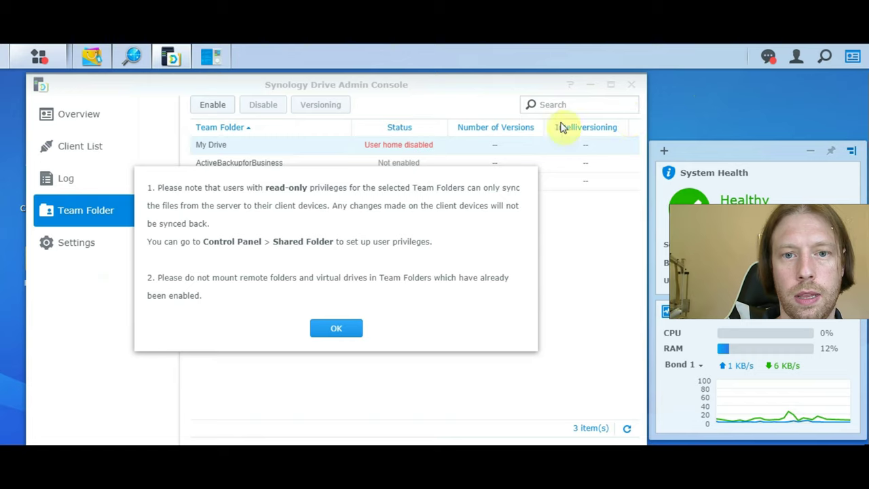
click(352, 329)
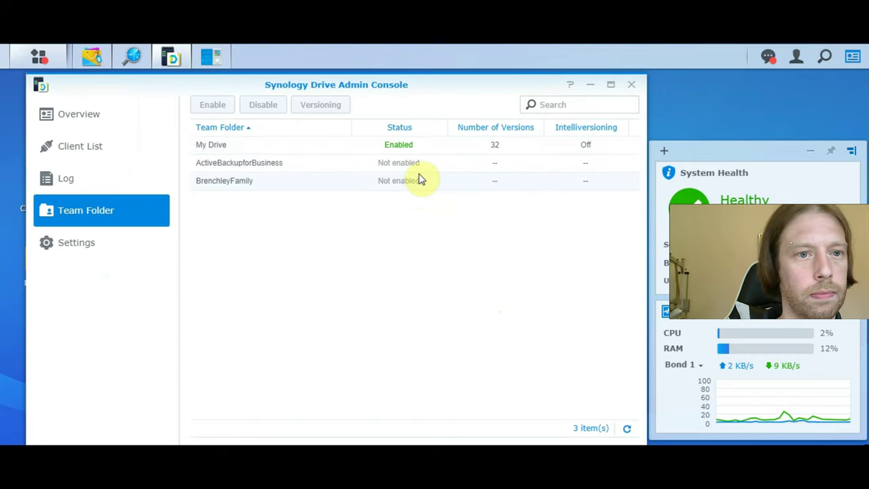
- Launch Synology Drive from the Main Menu and show the desktop and mobile app downloads
click(39, 58)
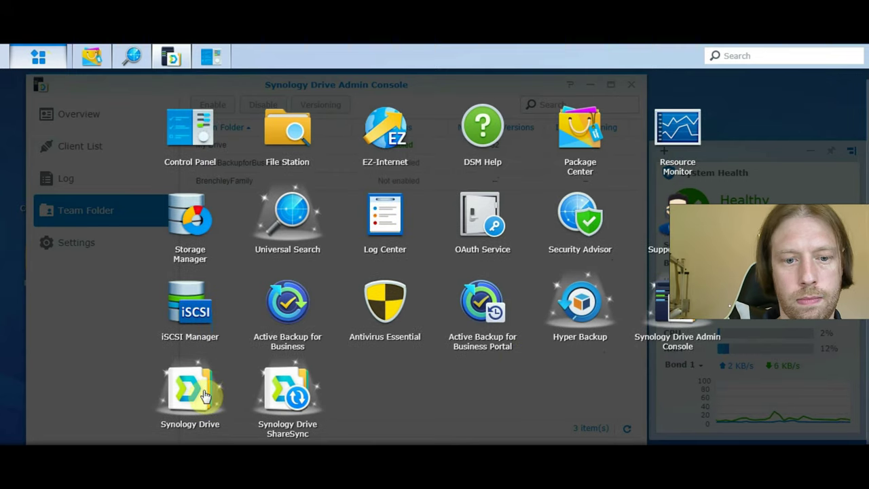
click(204, 394)
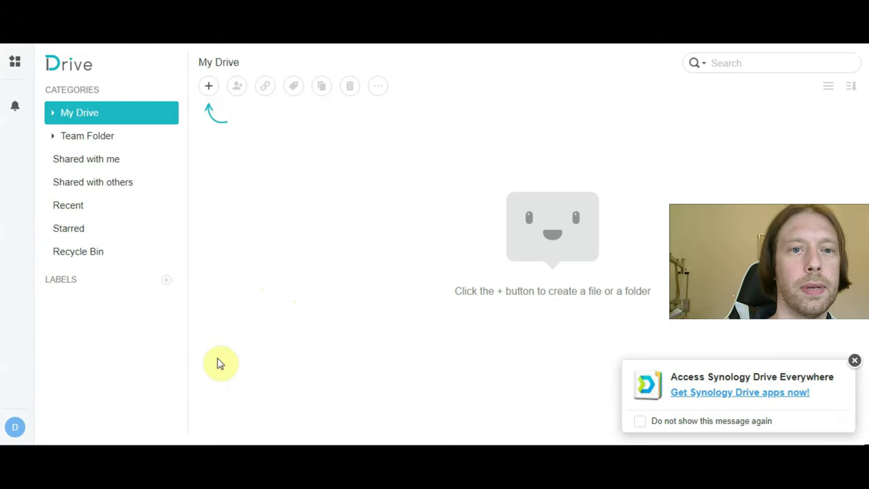
click(732, 392)
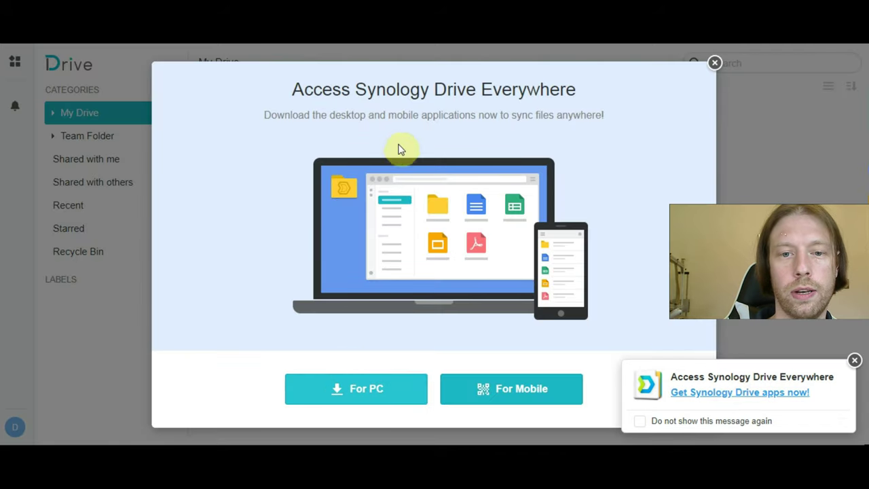
- Save the Synology Drive Client-2.0.2-11078.exe installer into Network Tools and run it
click(348, 375)
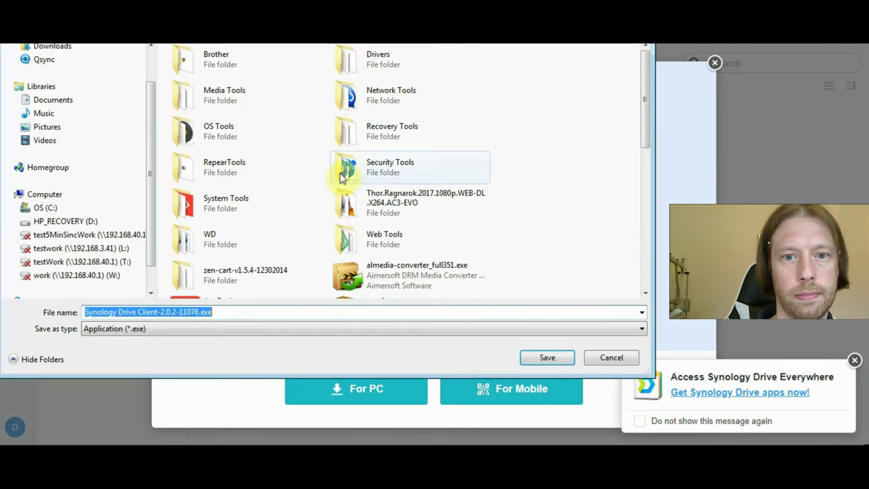
double_click(366, 95)
click(540, 359)
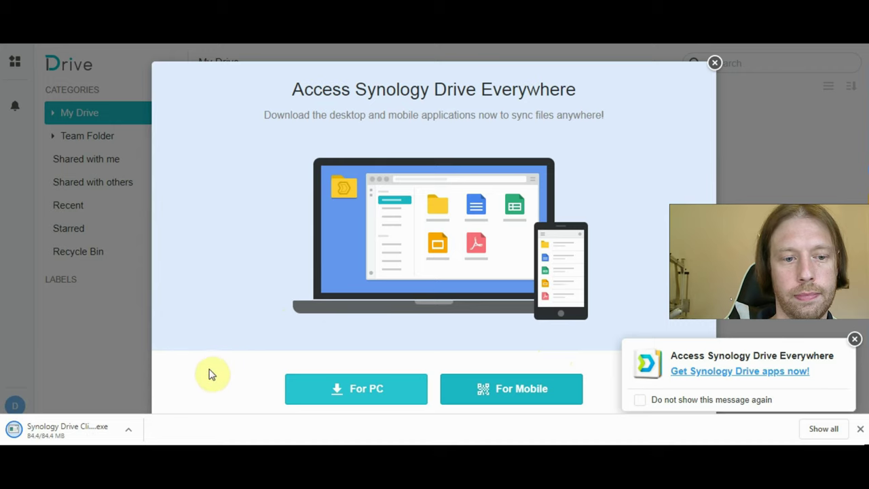
click(45, 431)
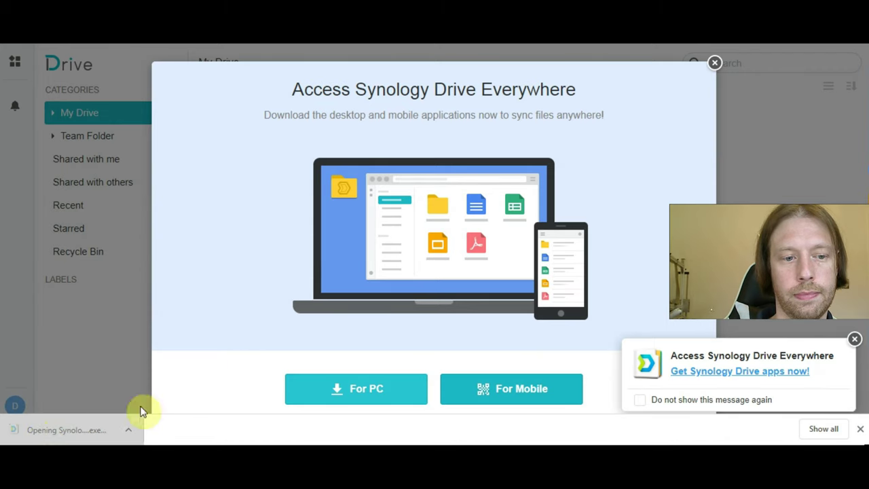
click(469, 228)
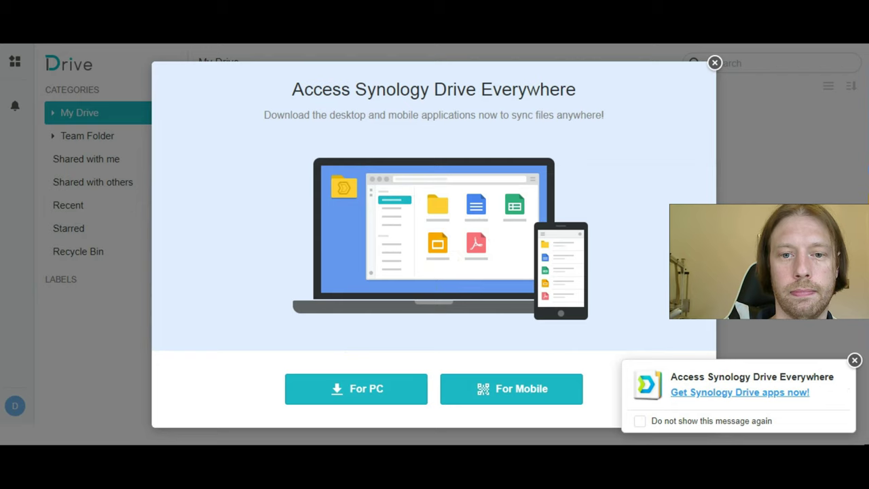
- Install Synology Drive Client on the PC, then close the Access Synology Drive Everywhere prompt
click(423, 247)
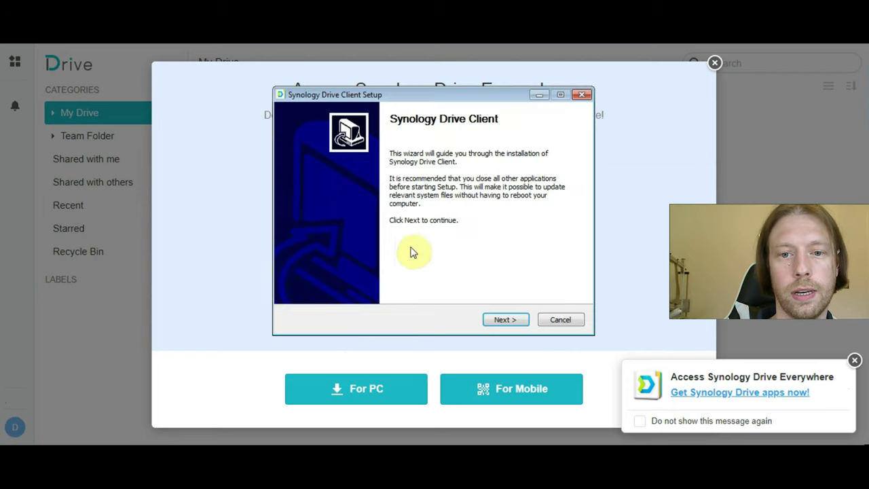
click(505, 319)
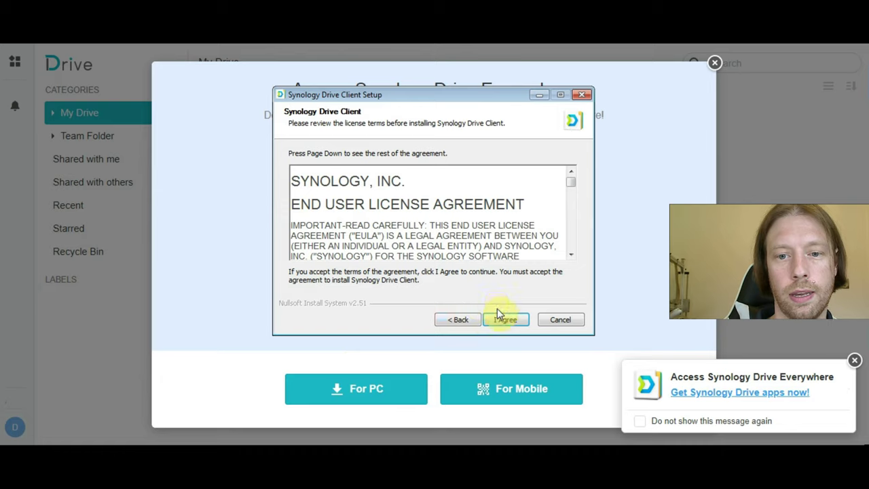
click(502, 319)
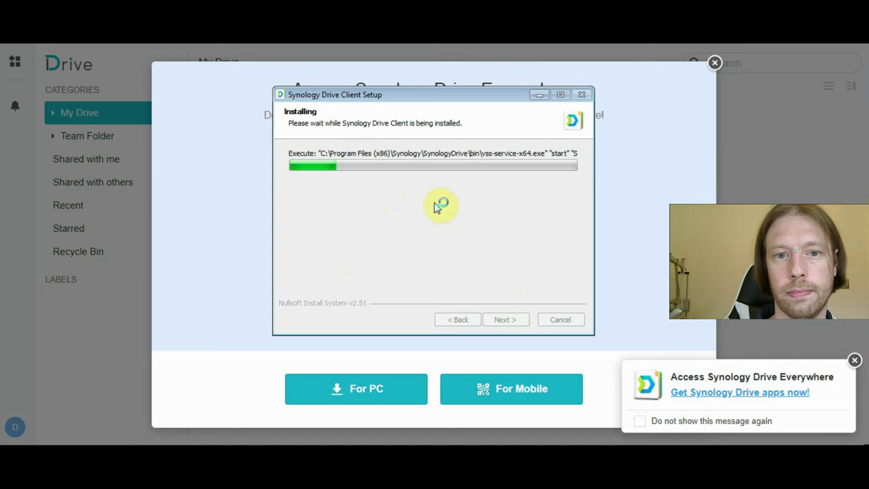
click(513, 323)
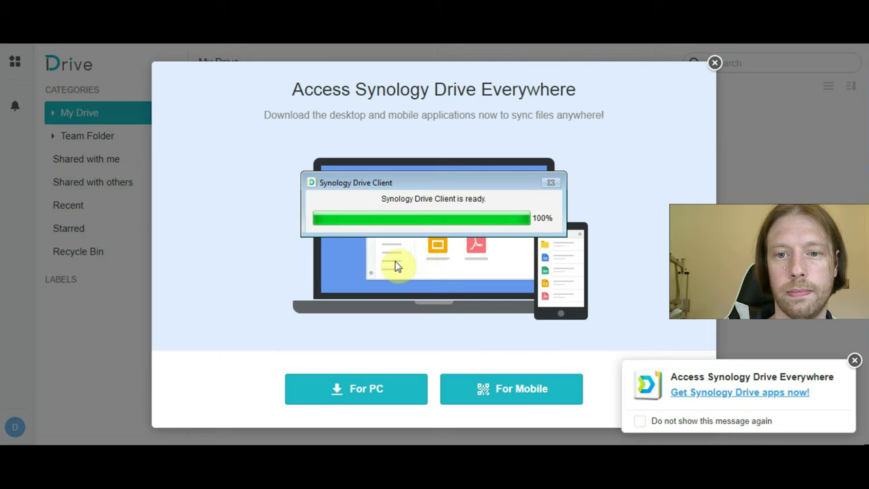
click(714, 64)
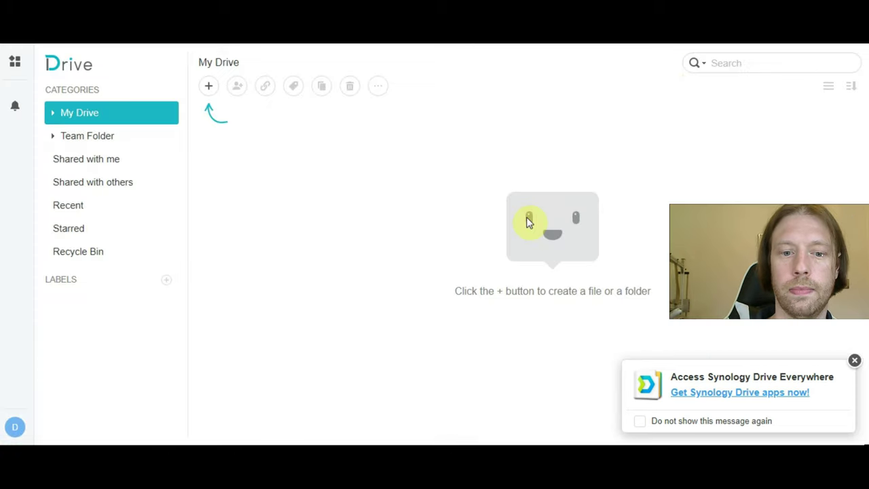
- Launch Drive Client and create a sync task to the discovered NAS, logging in via QuickConnect
click(343, 438)
click(425, 310)
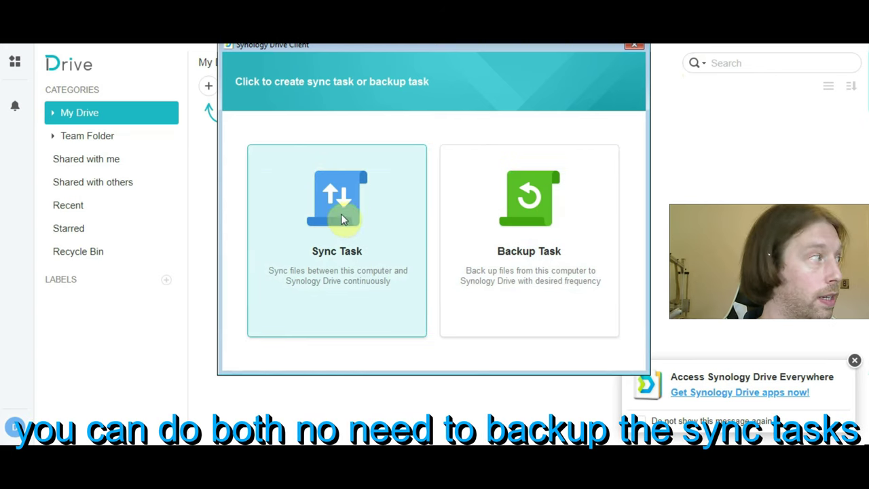
click(326, 236)
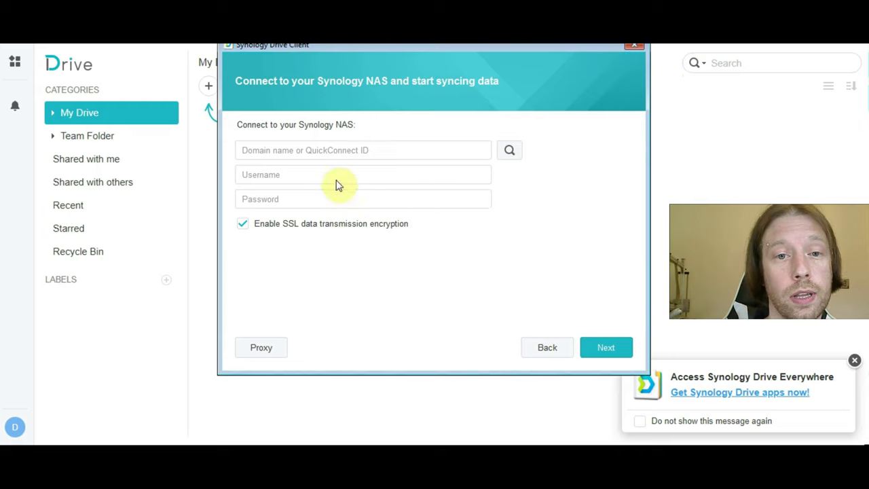
click(509, 149)
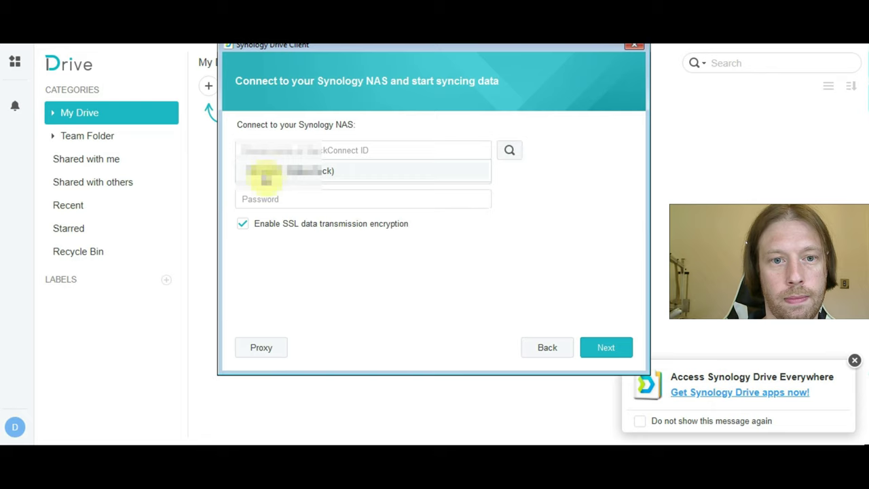
click(291, 171)
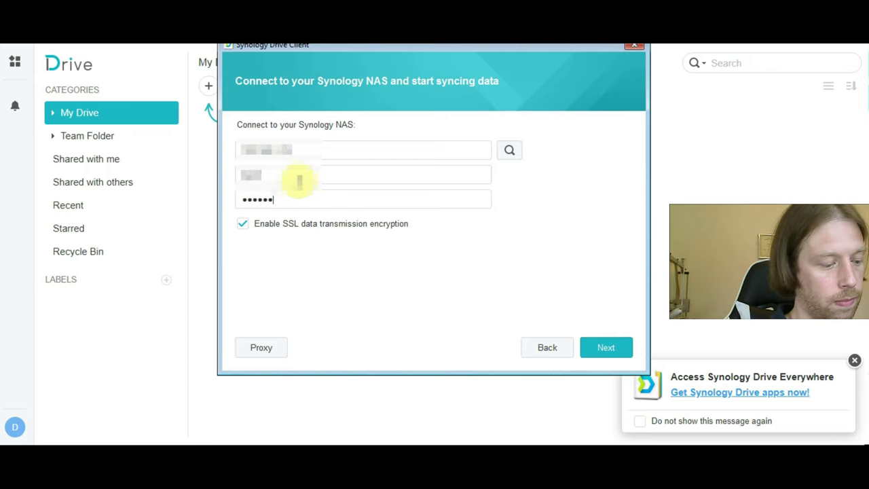
key(Return)
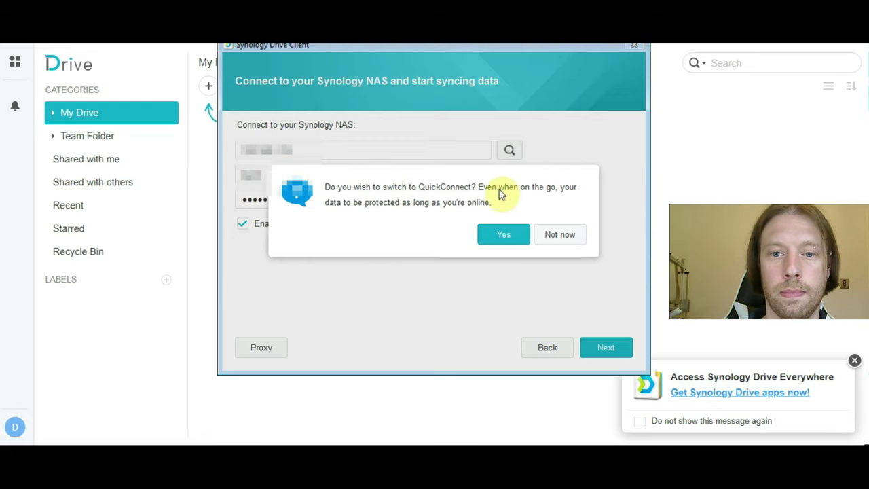
click(500, 234)
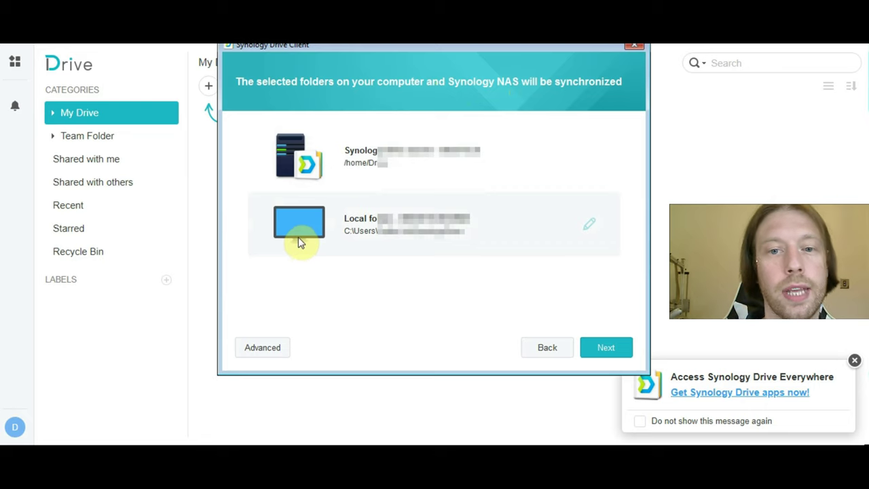
- Confirm the NAS and local folder pairing, keep the suggested local folder, and finish the sync task
click(600, 352)
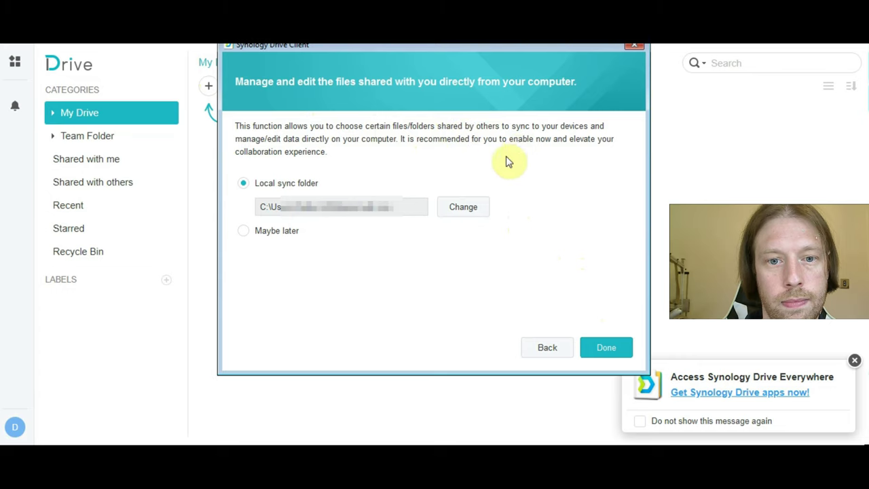
click(467, 205)
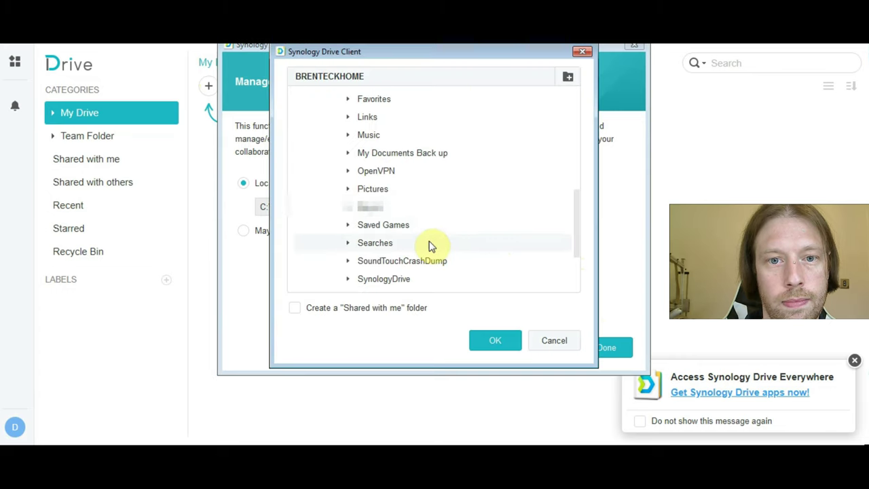
click(554, 347)
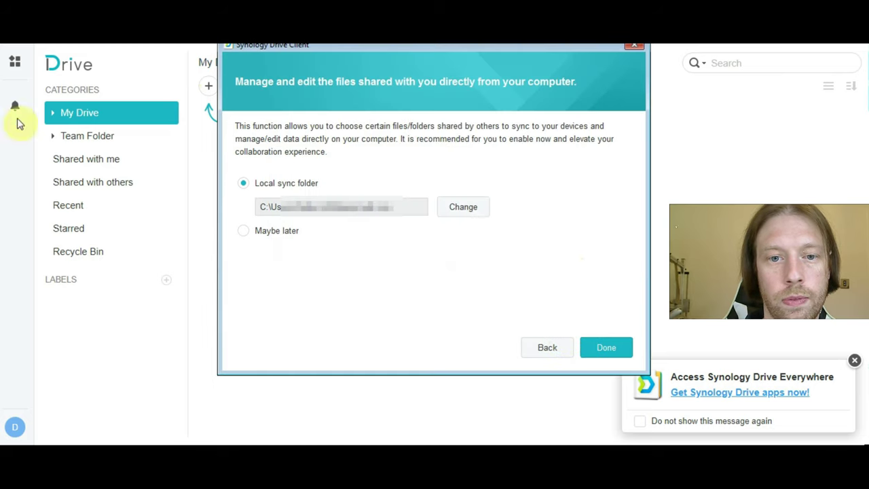
click(604, 348)
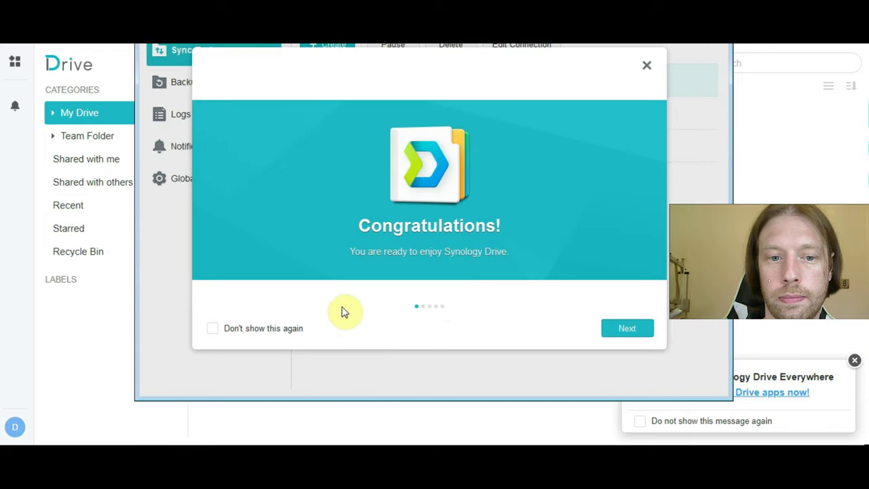
- Page through the welcome tour and open the local Synology Drive sync folder
click(644, 330)
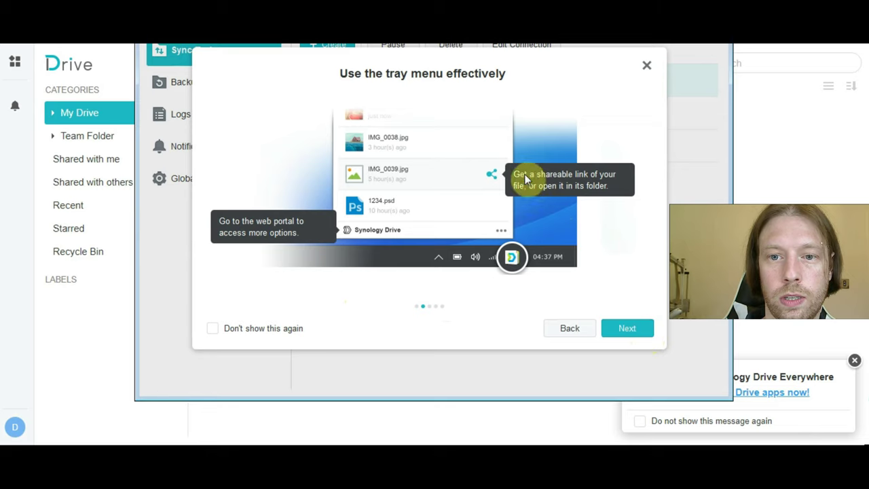
click(627, 330)
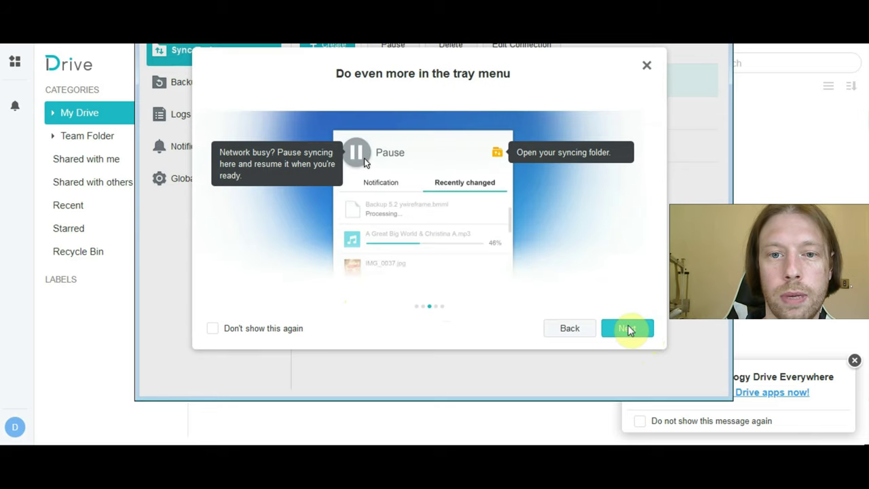
click(629, 329)
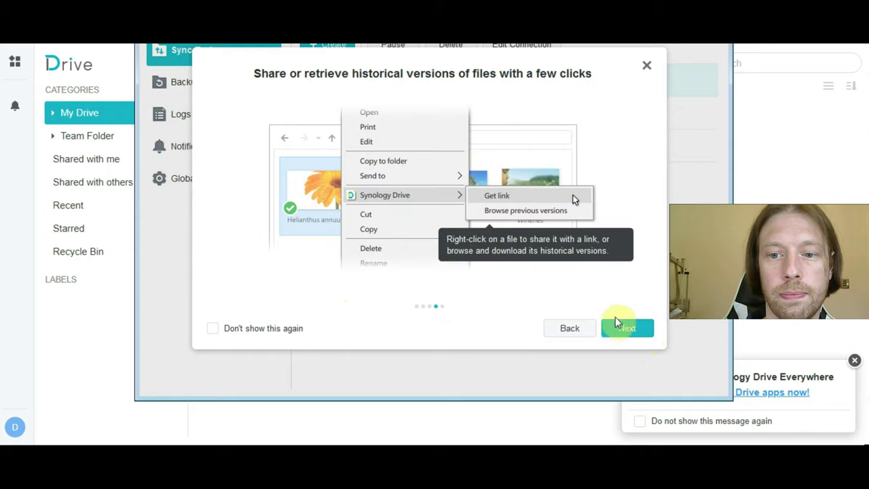
click(619, 323)
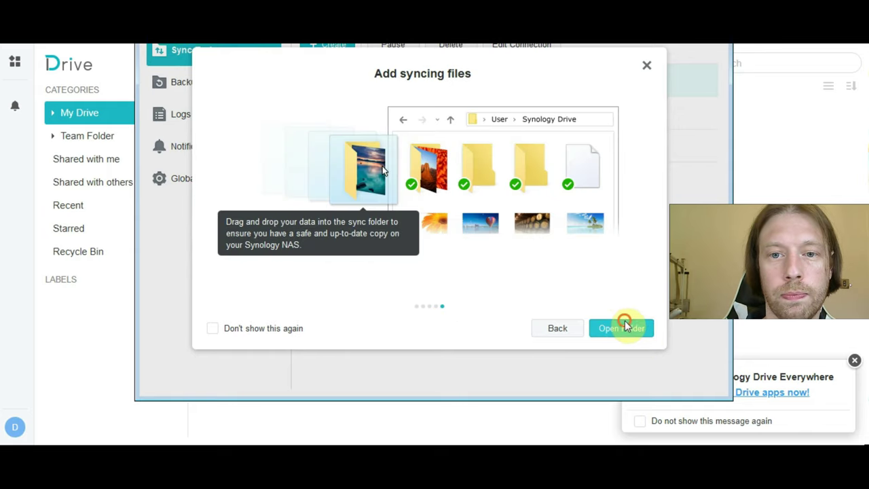
click(621, 328)
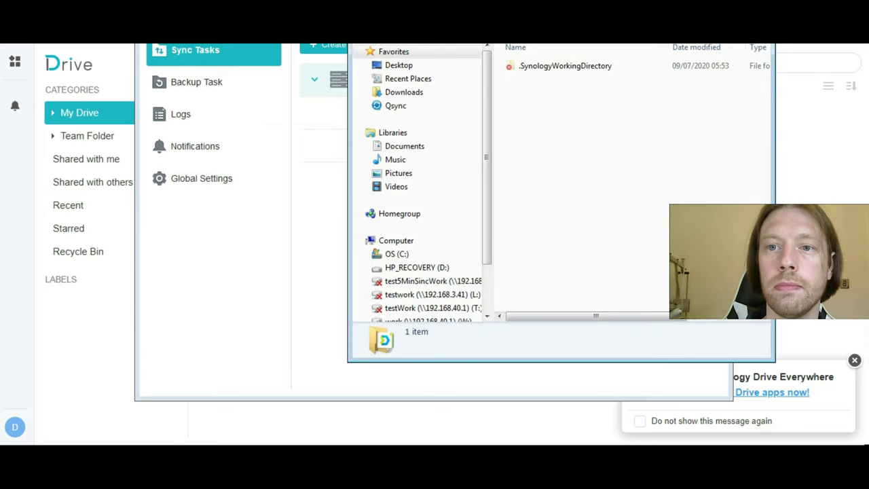
- Show the desktop and copy the testWork folder
key(super+Up)
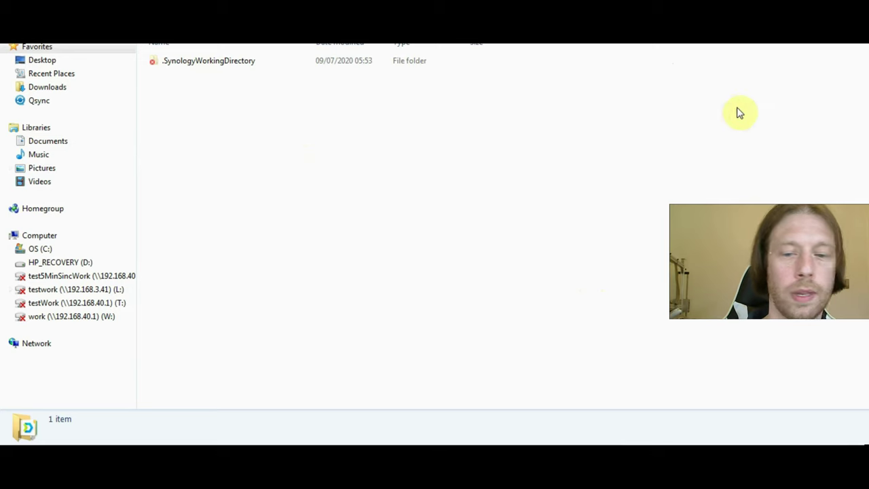
key(super+Down)
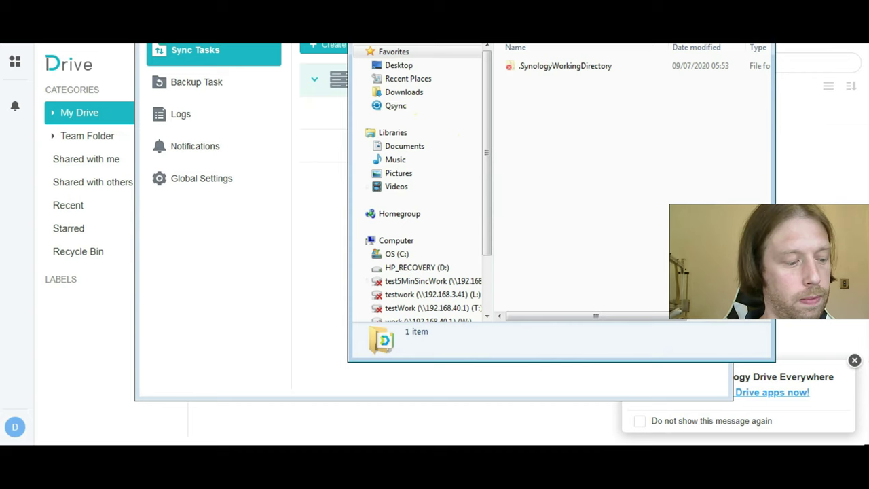
key(Escape)
key(super+d)
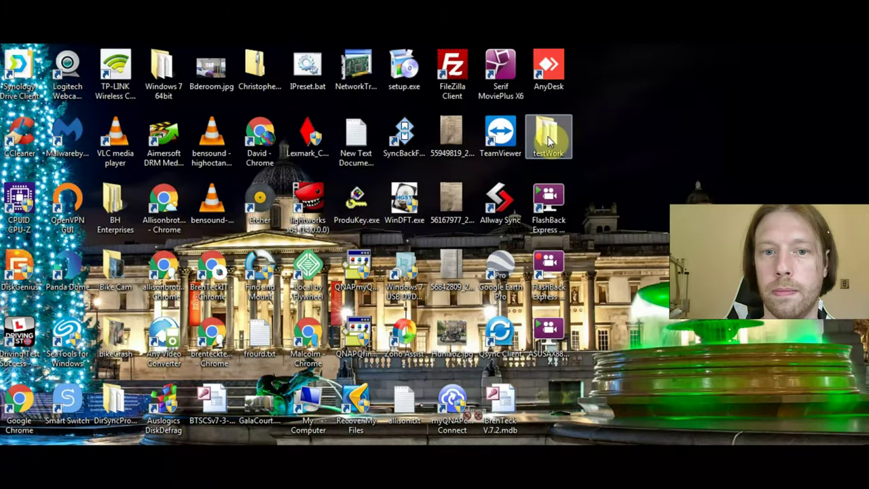
right_click(550, 141)
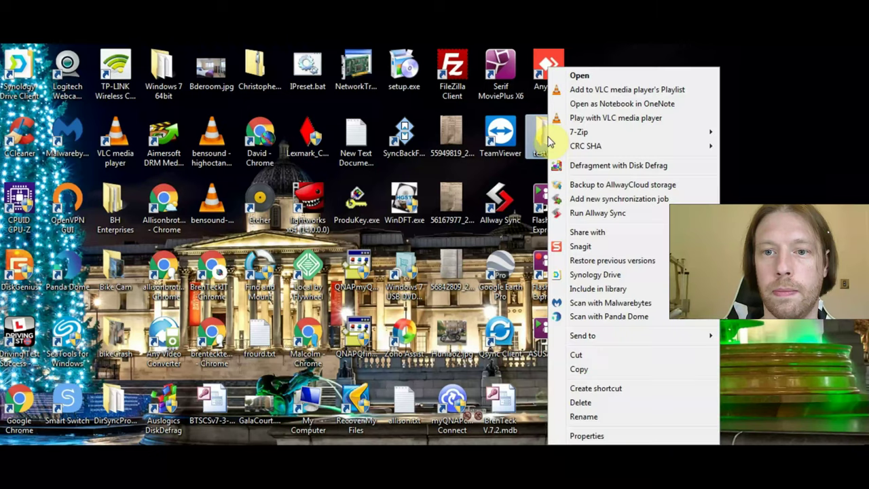
click(594, 371)
- Paste testWork into the Synology Drive sync folder and check its five files
key(alt+Tab)
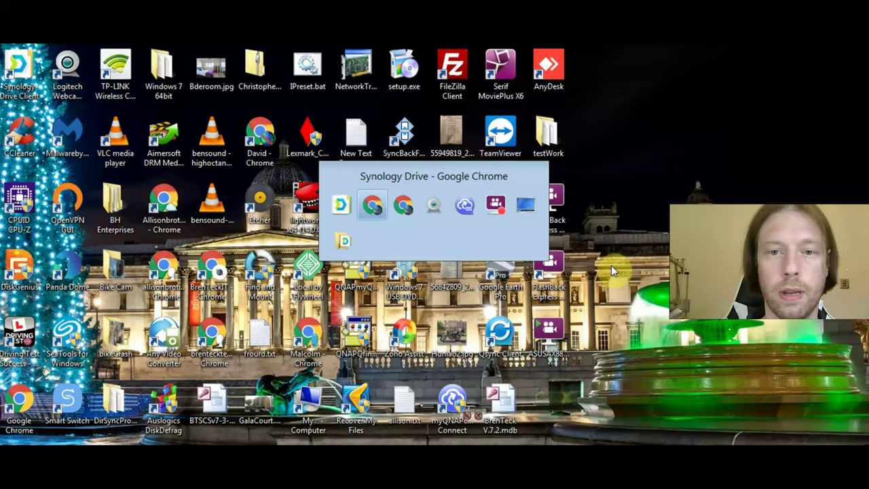
key(alt+Tab)
key(Tab)
key(Tab)
key(Tab)
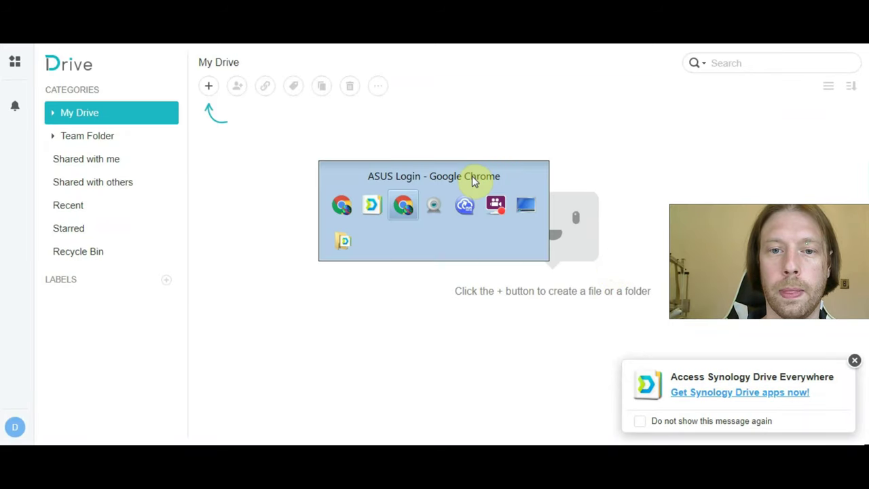
key(Tab)
key(Tab)
key(Tab)
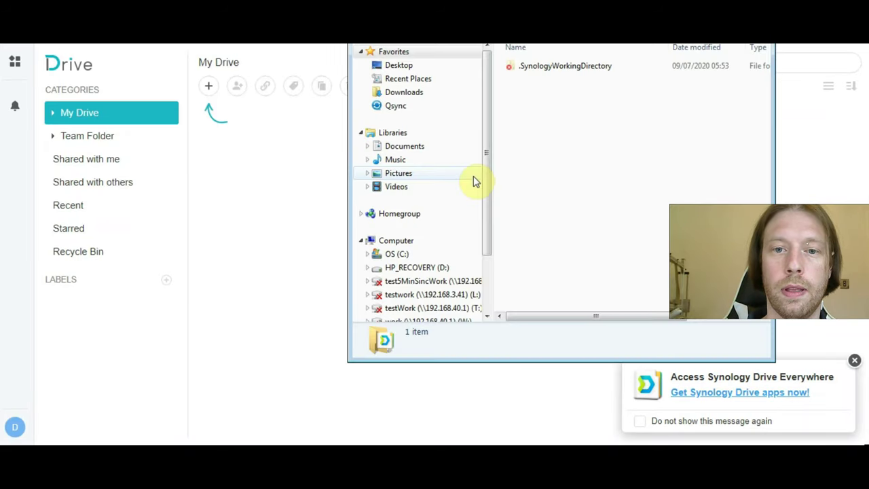
right_click(550, 111)
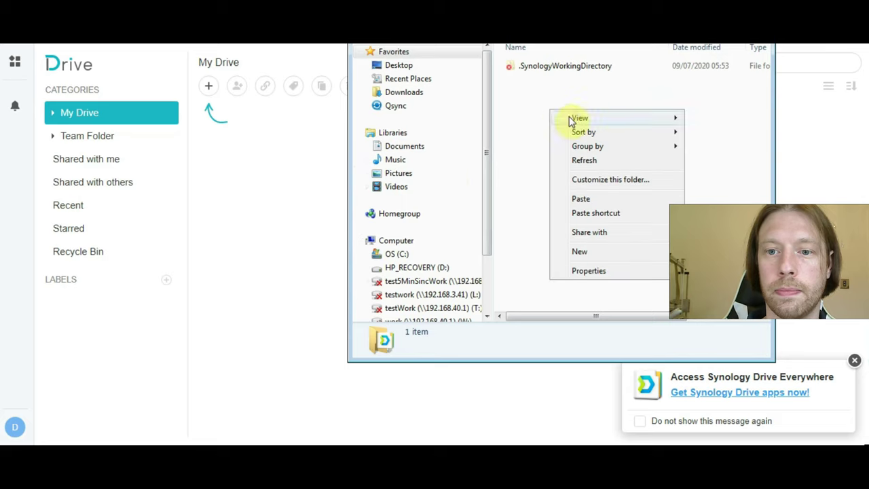
click(608, 201)
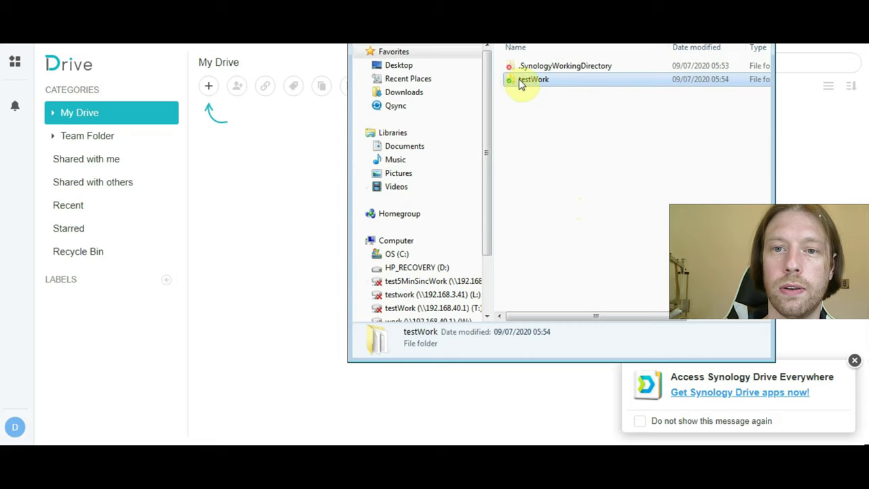
key(super+Up)
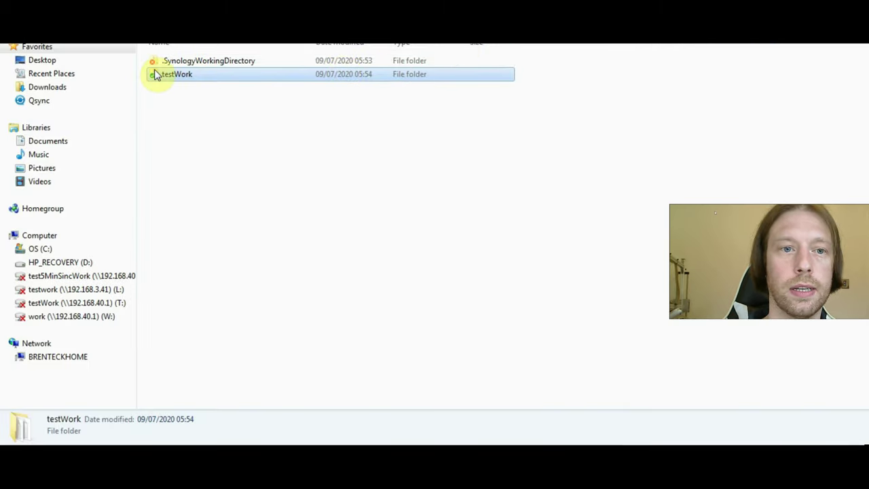
double_click(158, 76)
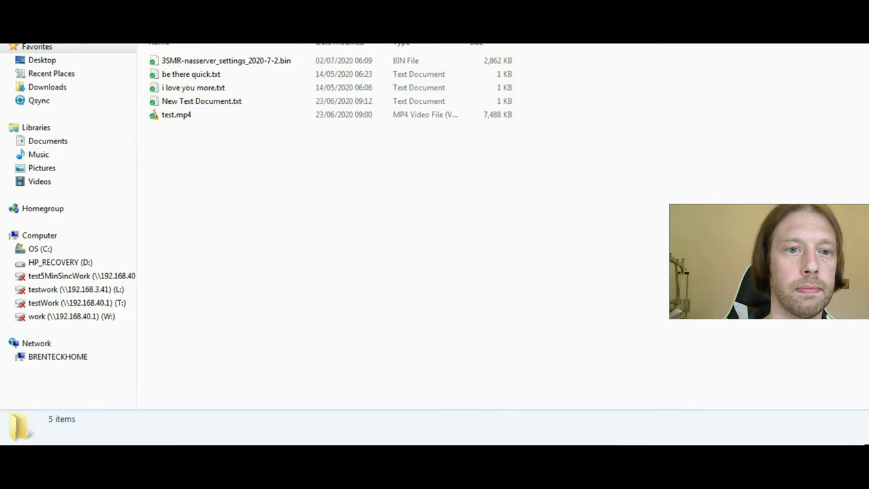
key(BackSpace)
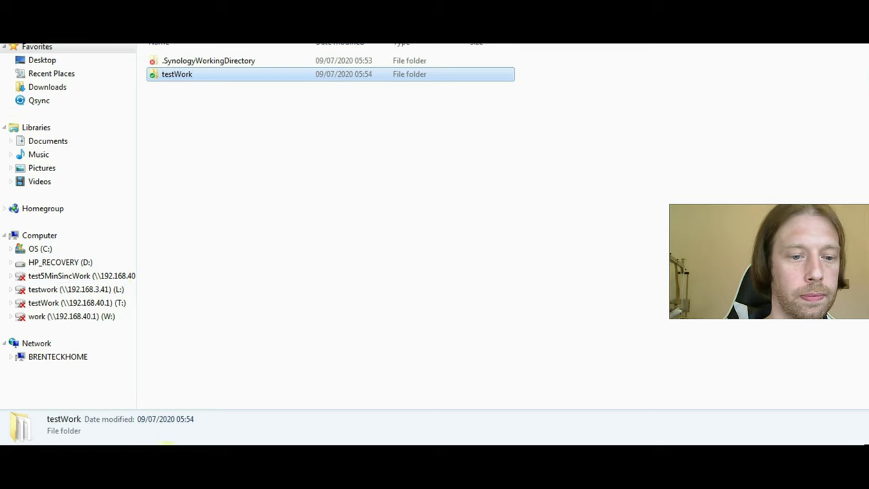
- Open Documents > FlashBack Movies and show Synology Drive options for ASUSAX88UPortForwardCam.mp4
key(super)
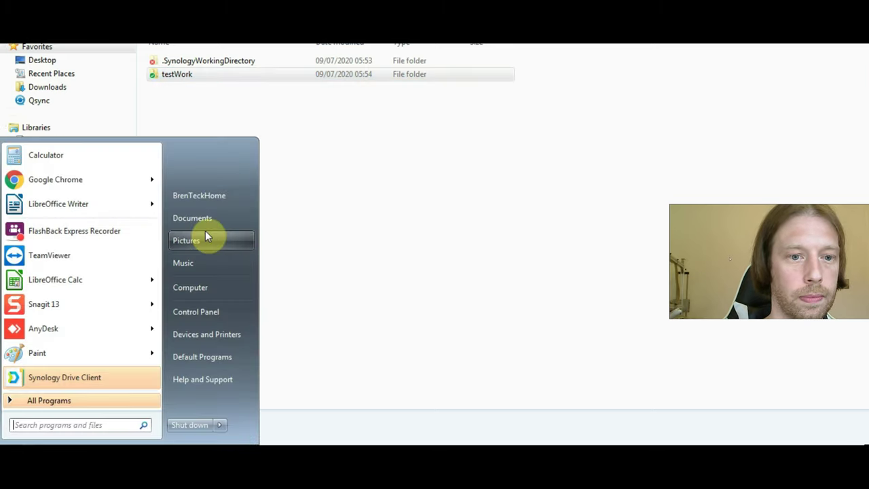
click(197, 221)
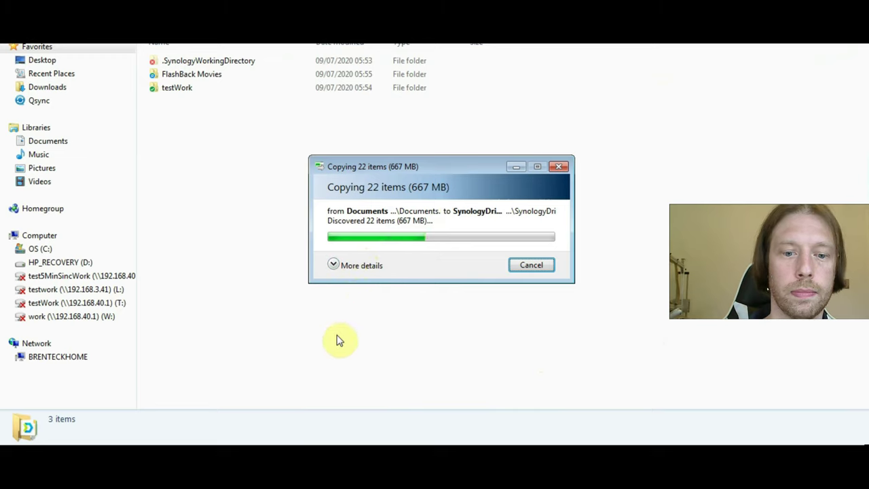
click(210, 81)
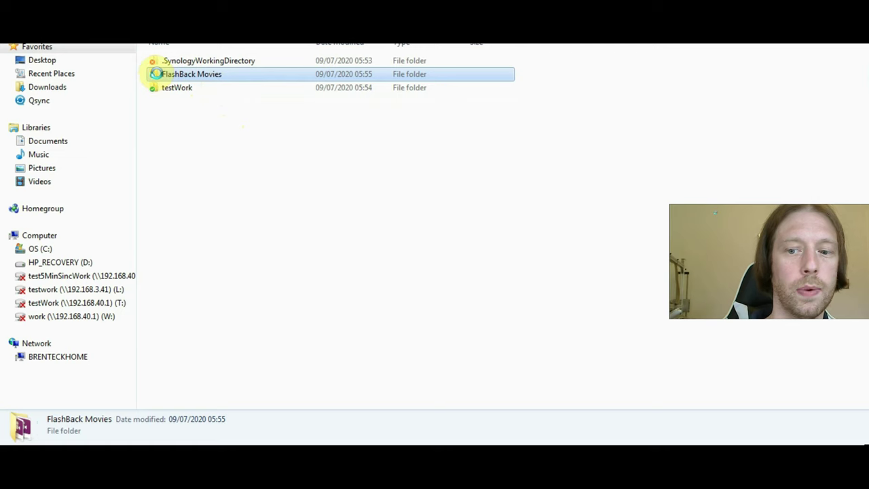
double_click(158, 76)
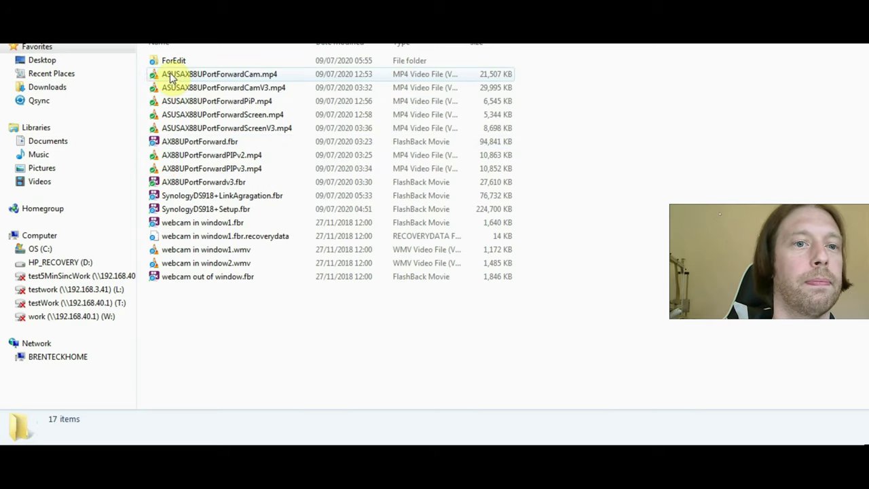
click(227, 76)
right_click(227, 77)
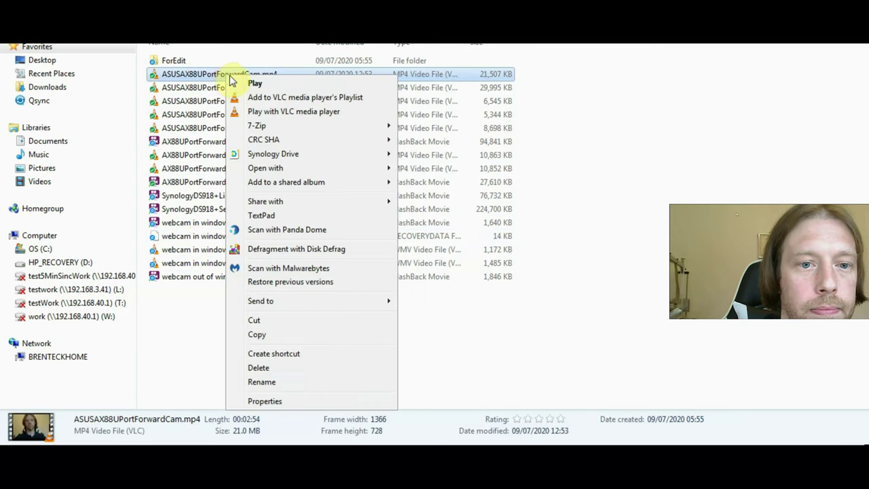
mouse_move(310, 159)
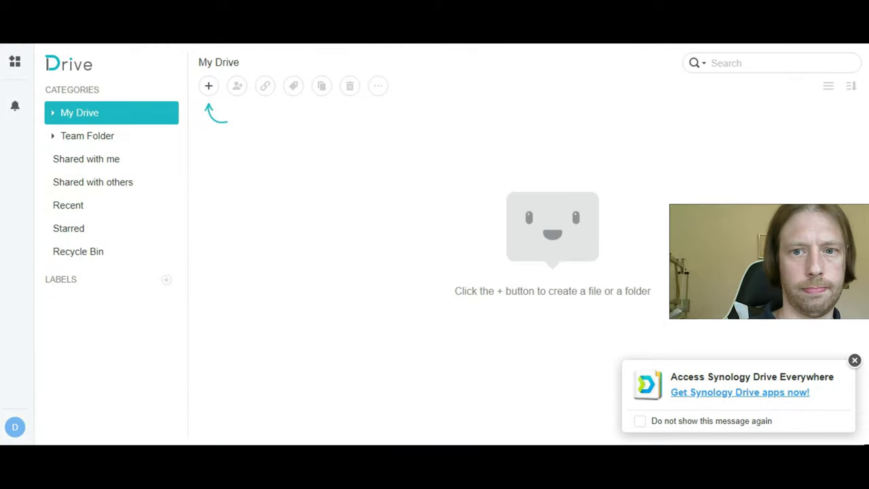
- Check Team Folder, then open FlashBack Movies under My Drive on the NAS portal
click(72, 136)
click(75, 113)
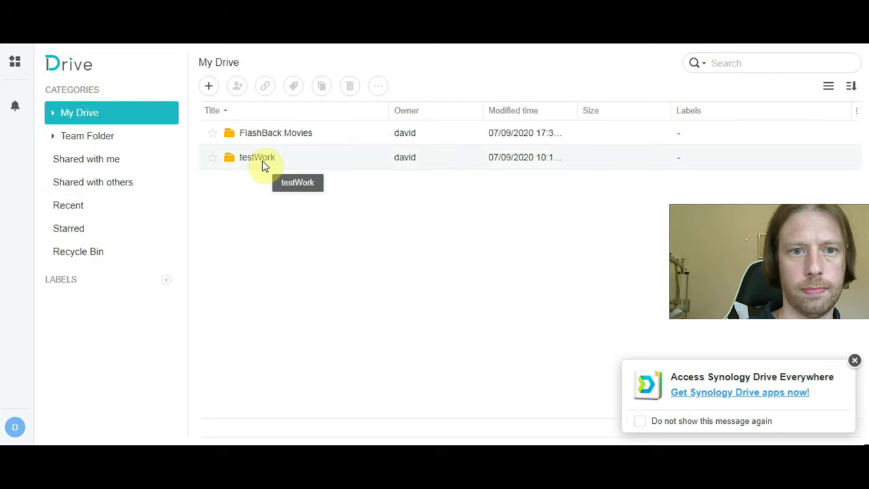
double_click(270, 141)
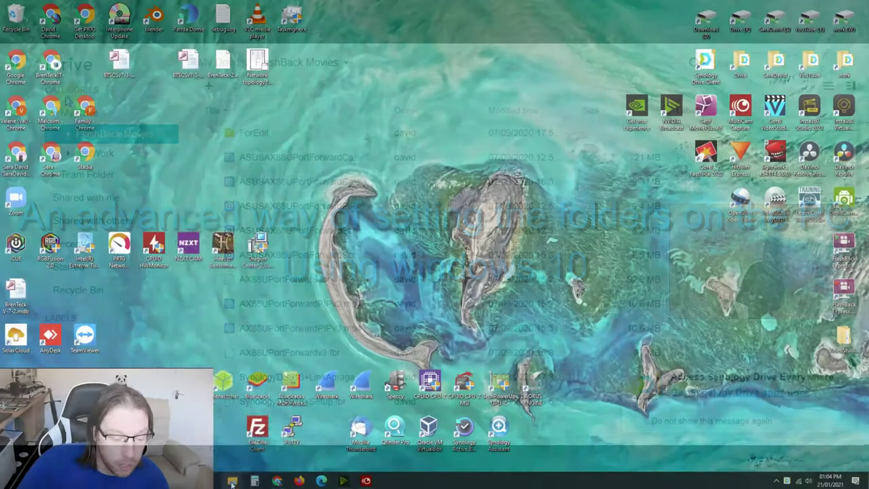
right_click(232, 479)
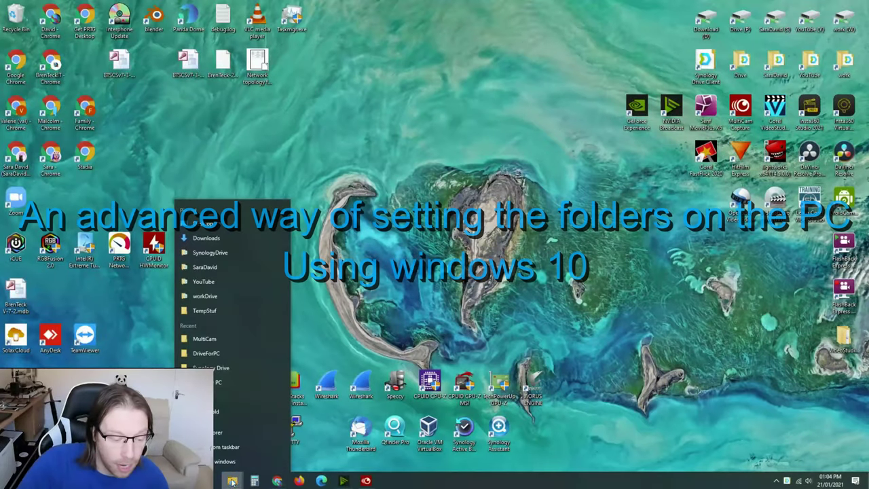
- Create a new folder named 'test' in This PC > Acer (C:) > SynologyDrive
click(221, 432)
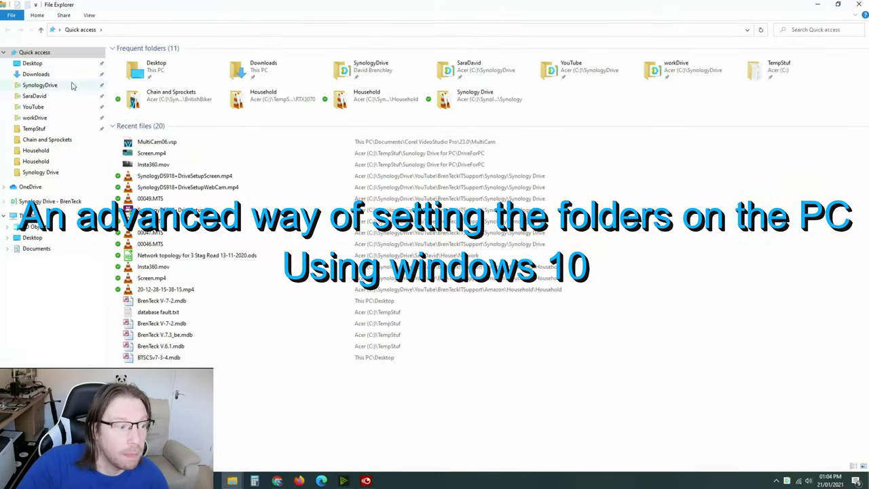
click(28, 215)
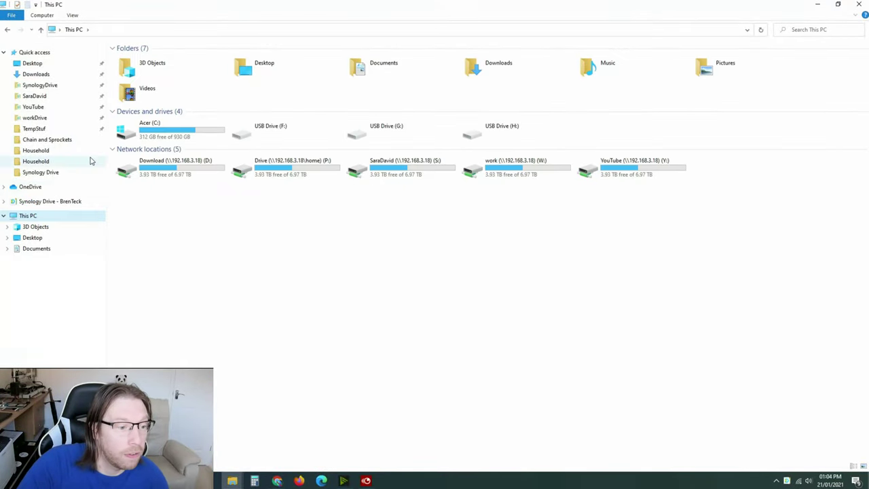
double_click(163, 129)
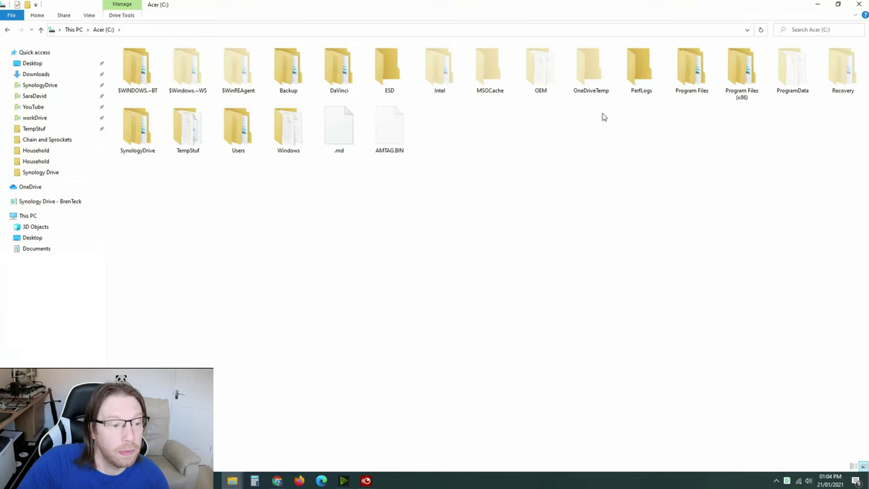
double_click(135, 133)
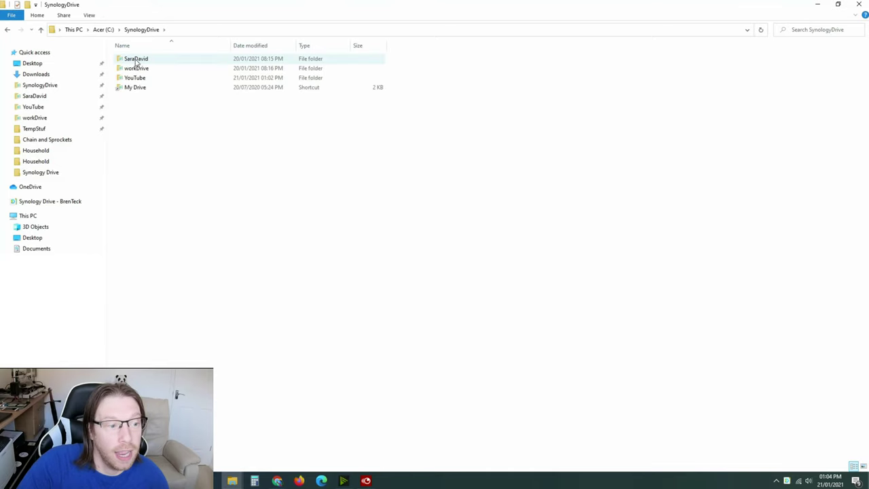
right_click(142, 114)
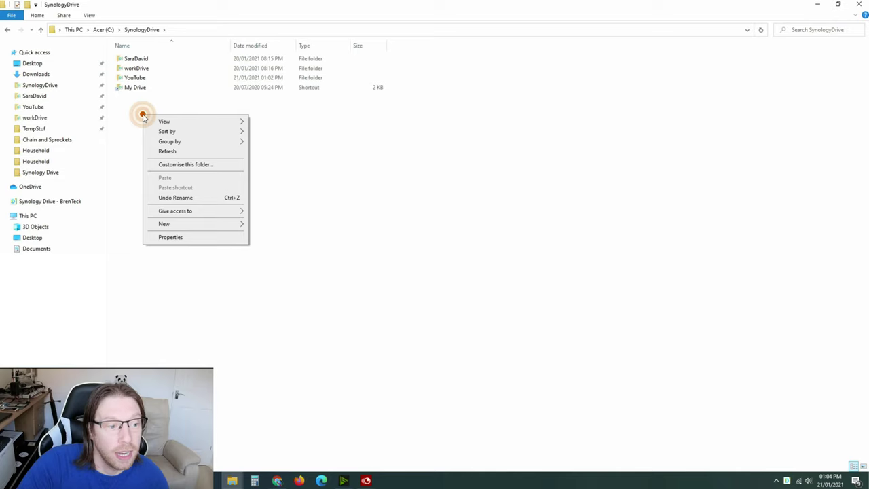
mouse_move(176, 224)
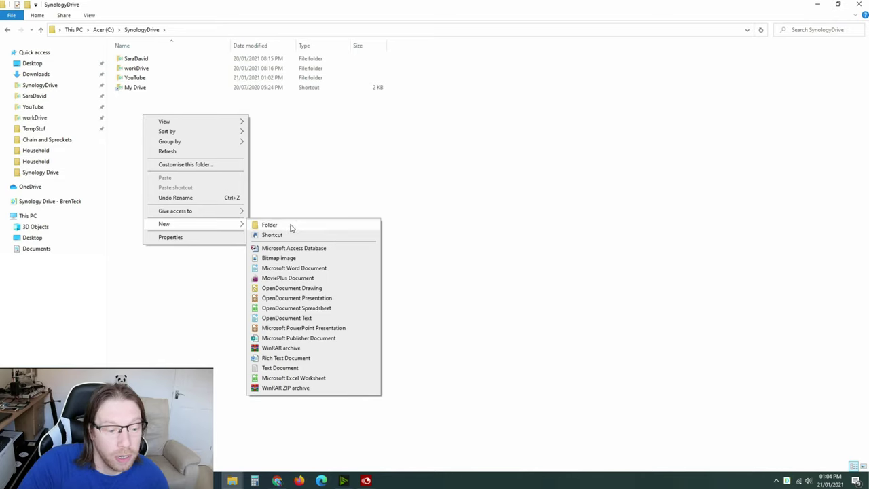
click(290, 223)
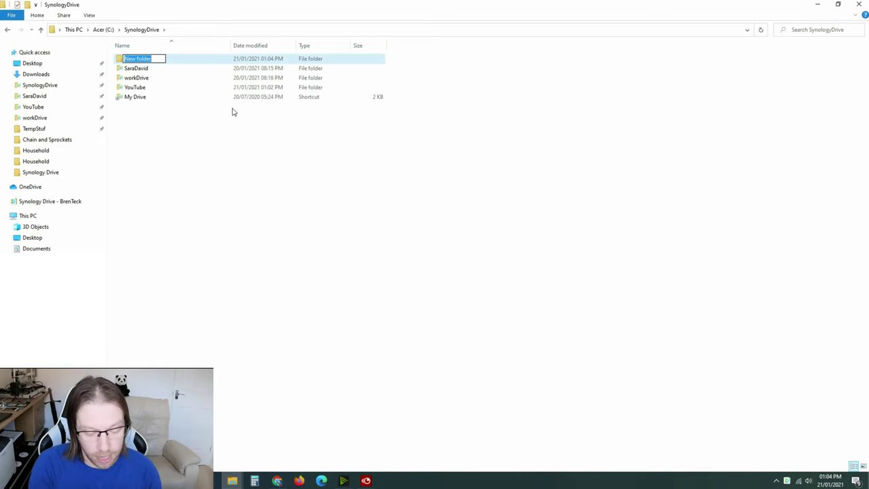
text(test)
key(Return)
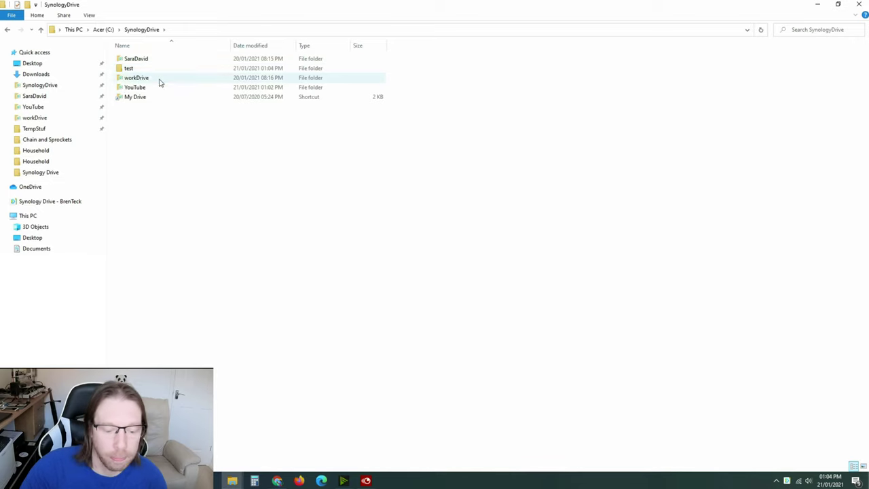
- Open the Synology Drive Client window from the tray and dismiss its congratulations message
right_click(787, 479)
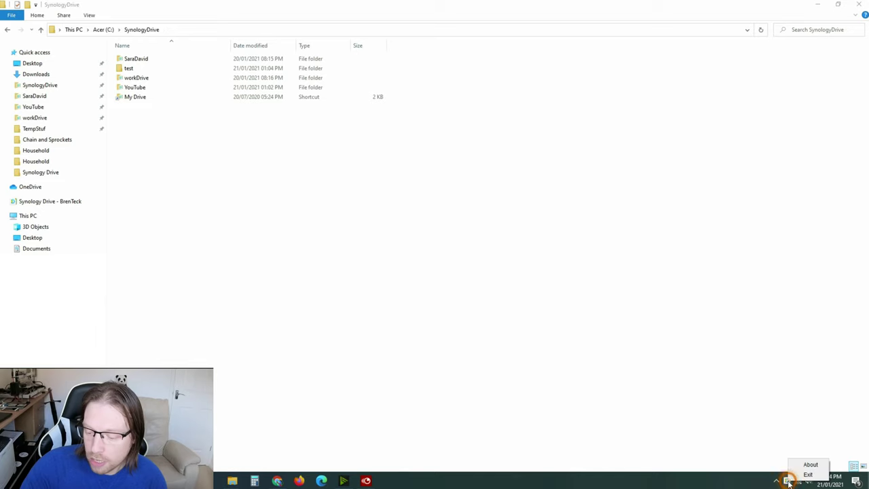
click(787, 481)
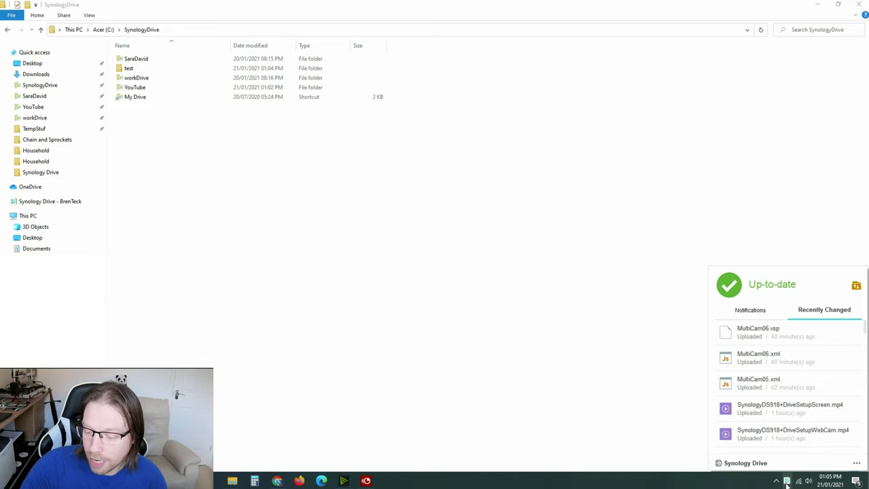
click(857, 463)
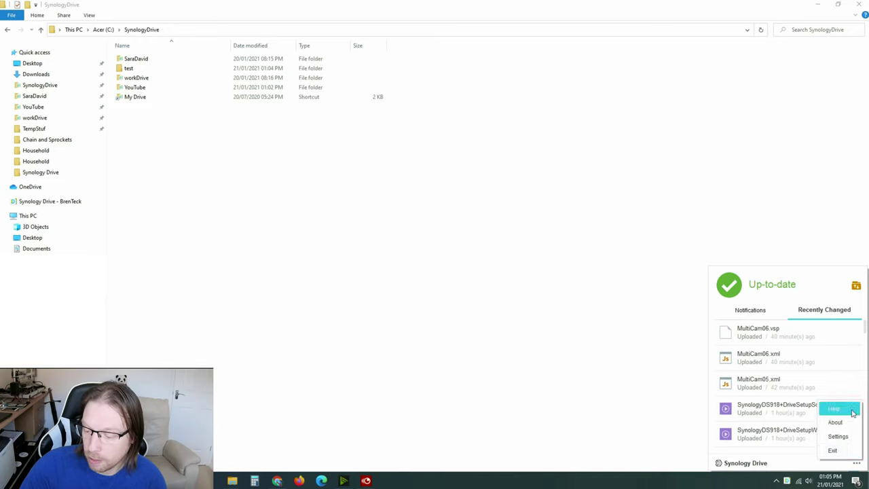
click(838, 436)
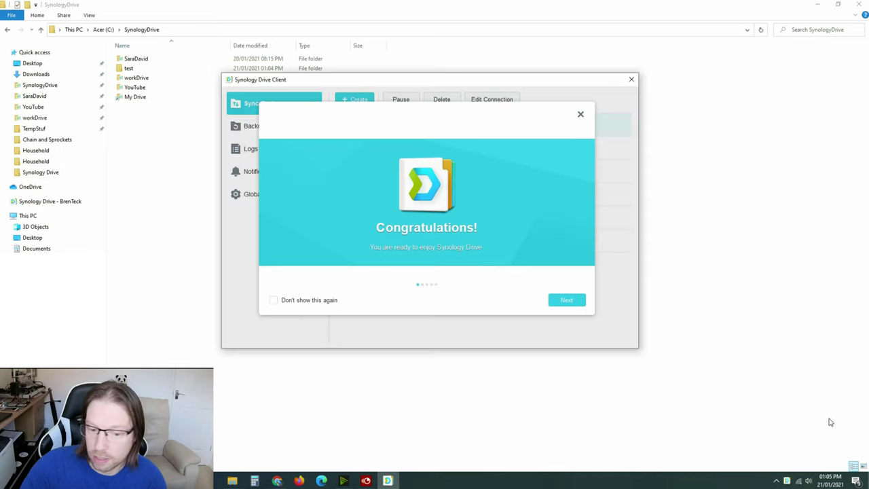
click(580, 114)
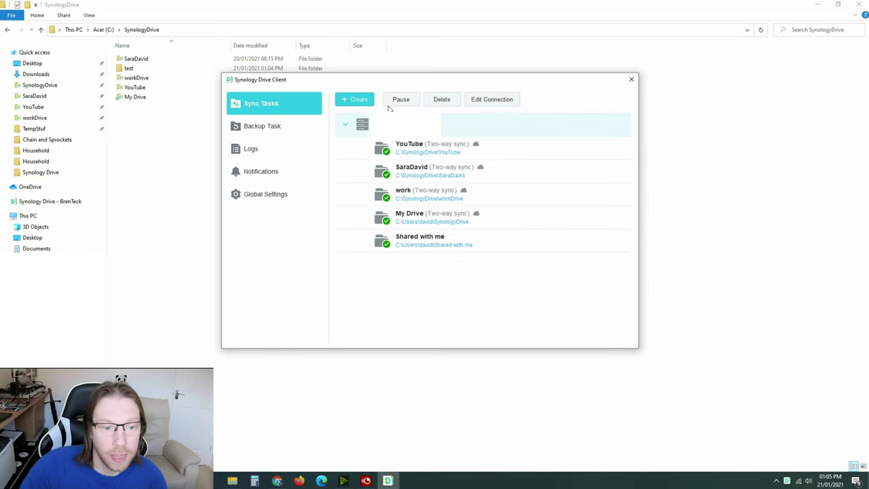
- Start a new sync task on the connected NAS with the /SBN team folder as server folder
click(353, 100)
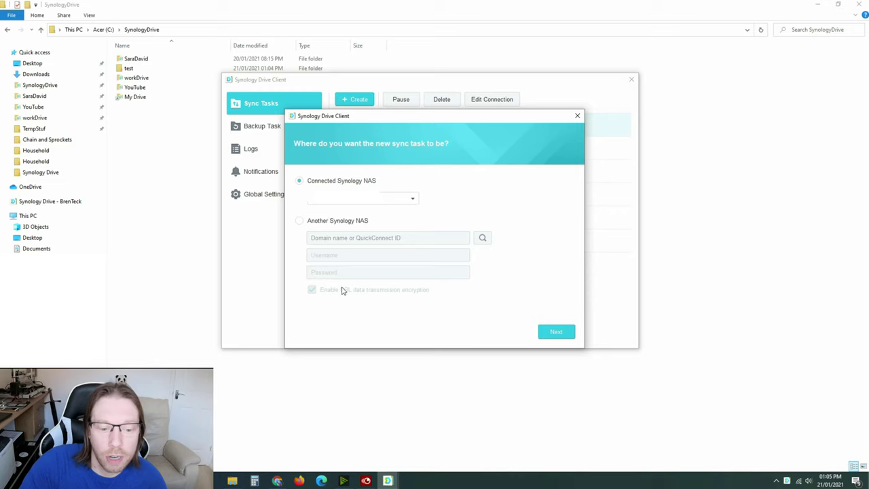
click(556, 332)
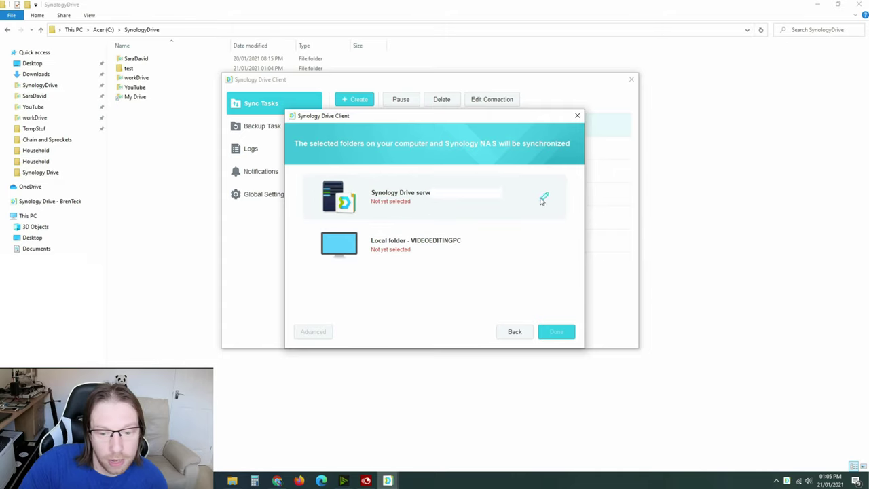
click(542, 198)
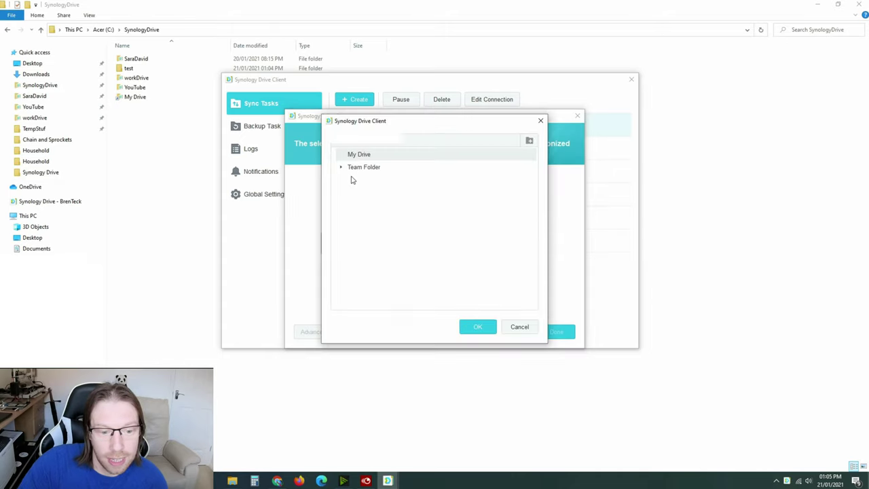
click(341, 168)
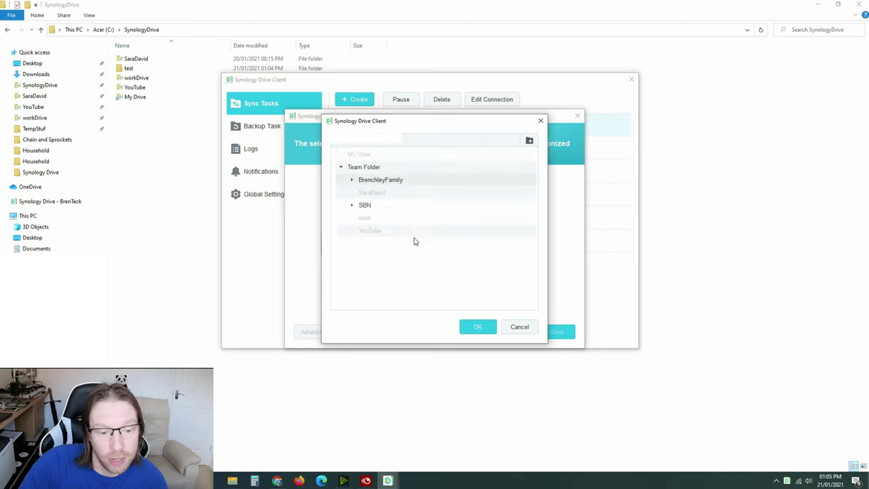
click(363, 205)
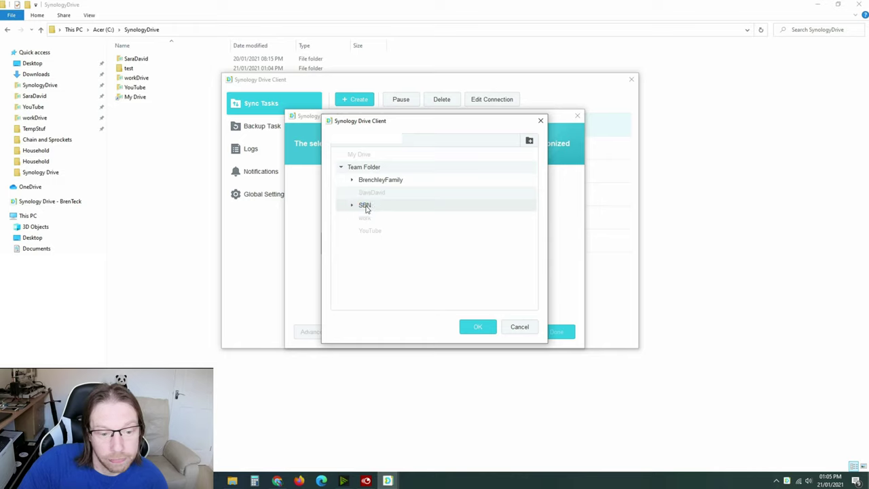
click(470, 329)
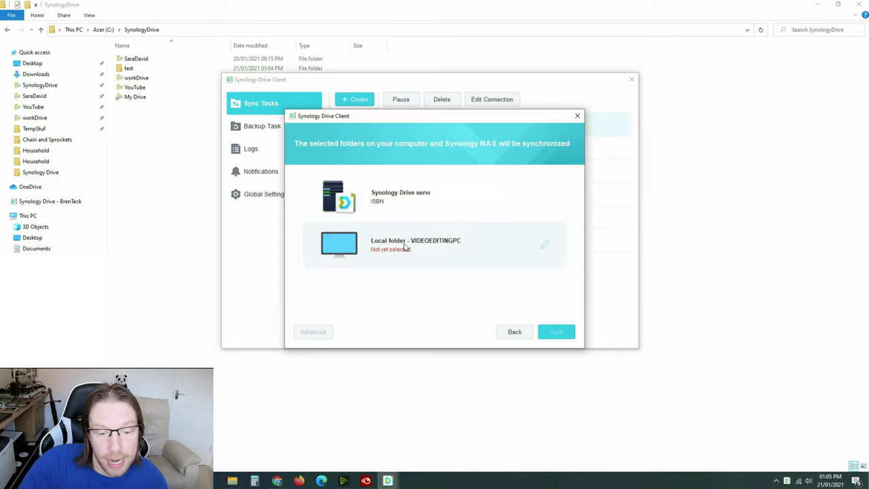
- Set C:\SynologyDrive\test as the local folder, without the extra empty folder, and finish
click(544, 247)
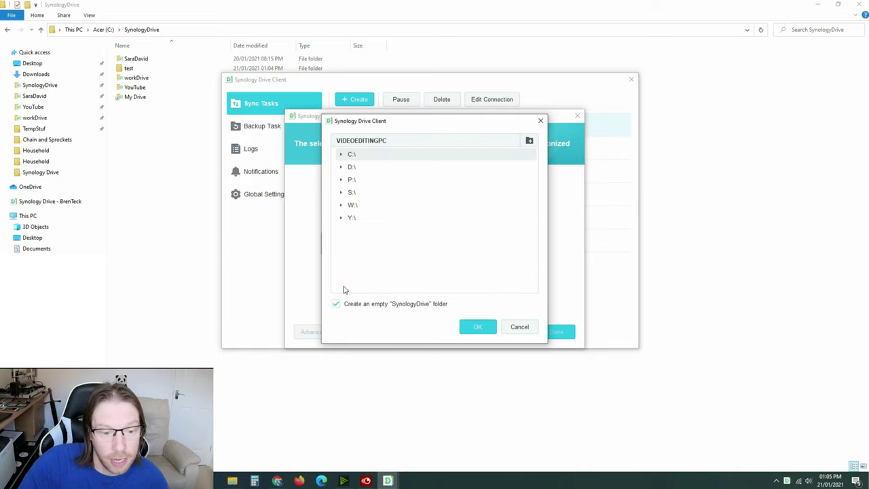
click(342, 155)
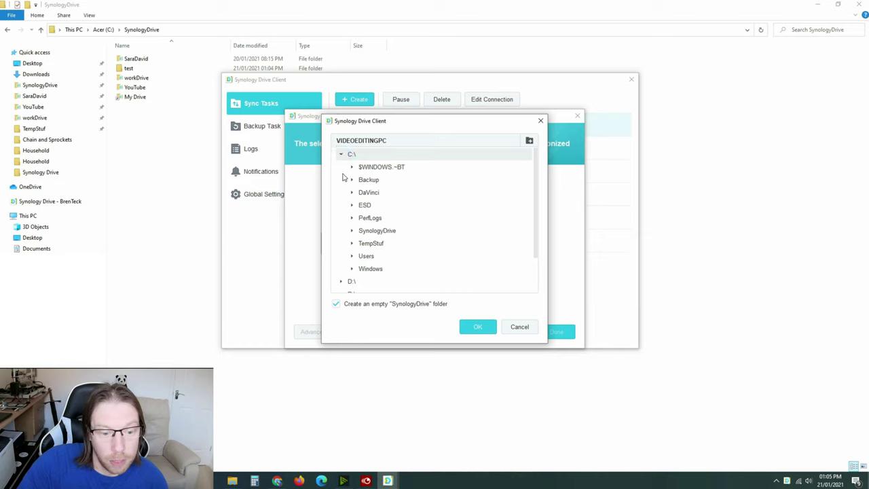
click(352, 231)
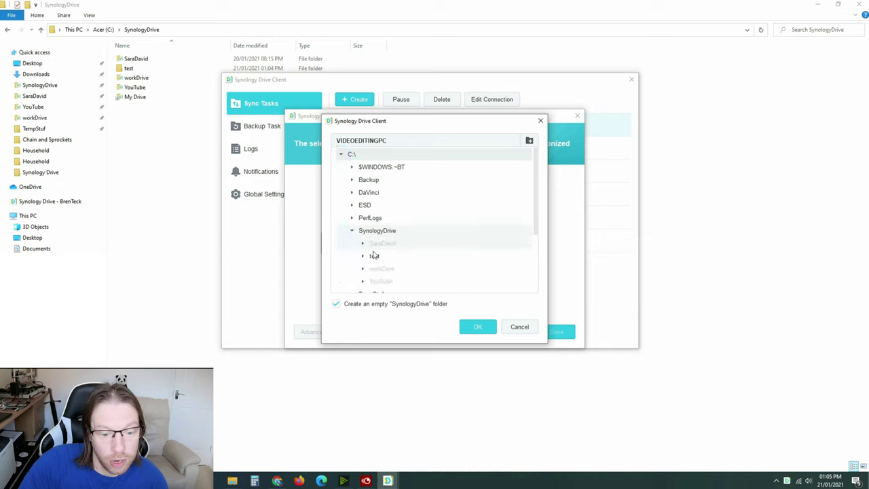
click(336, 305)
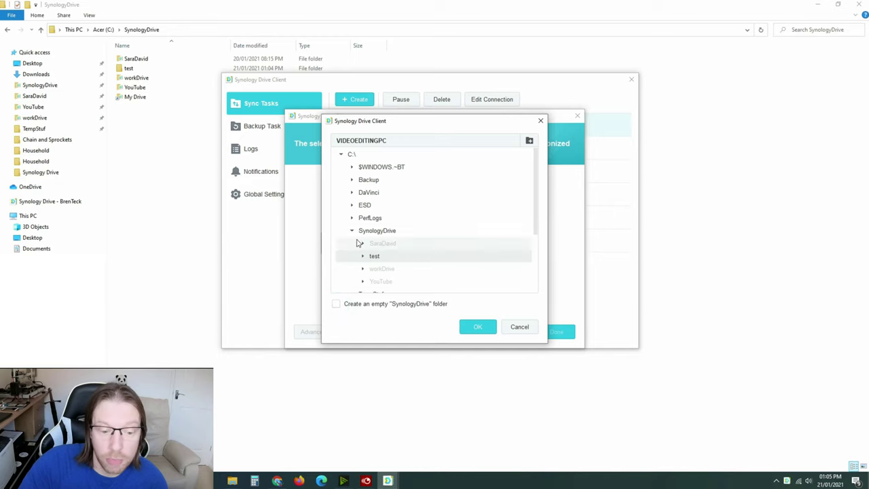
click(475, 328)
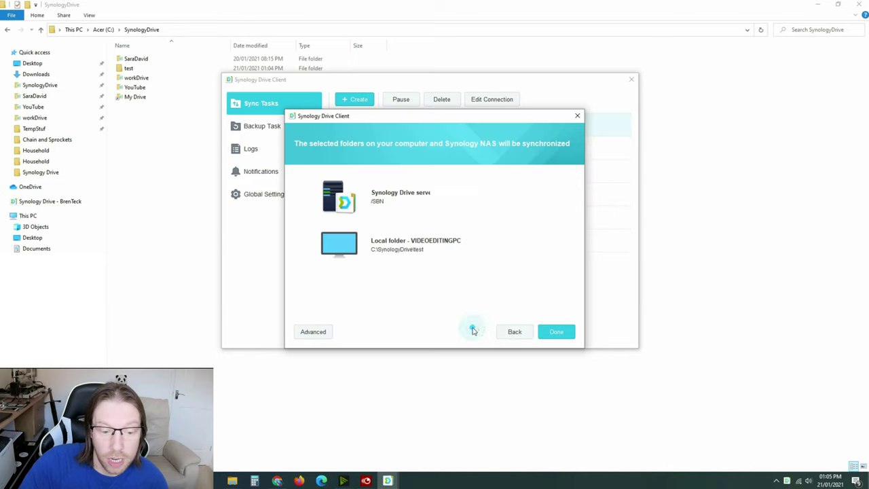
click(556, 331)
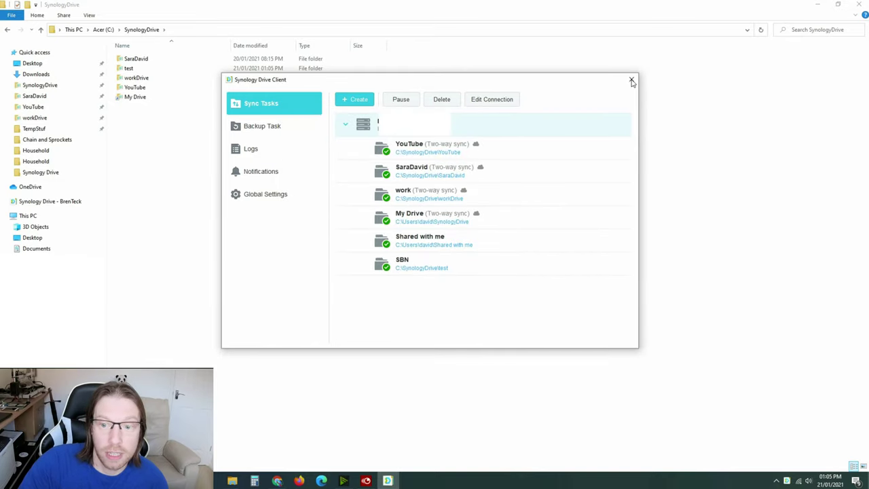
- Open the synced test folder in File Explorer to see EdPack Architects & Designers.pdf
click(129, 69)
double_click(127, 71)
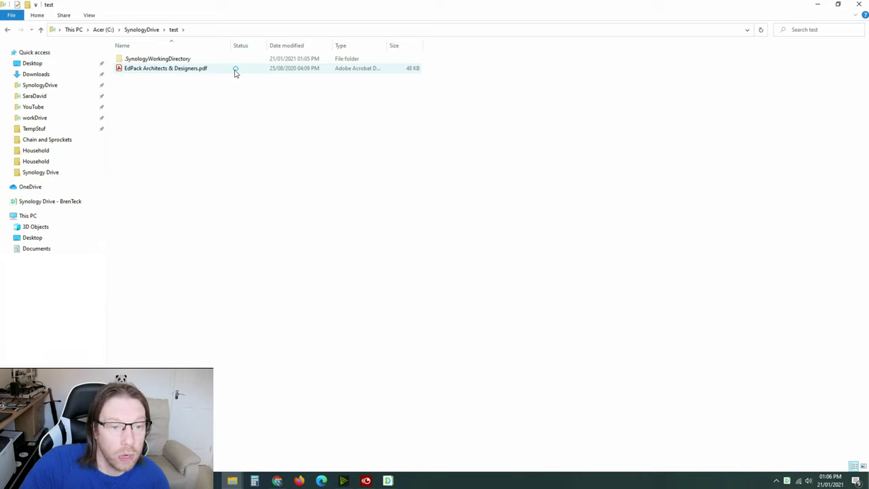
- Pin a permanent local copy of EdPack Architects & Designers.pdf via Synology Drive
right_click(154, 70)
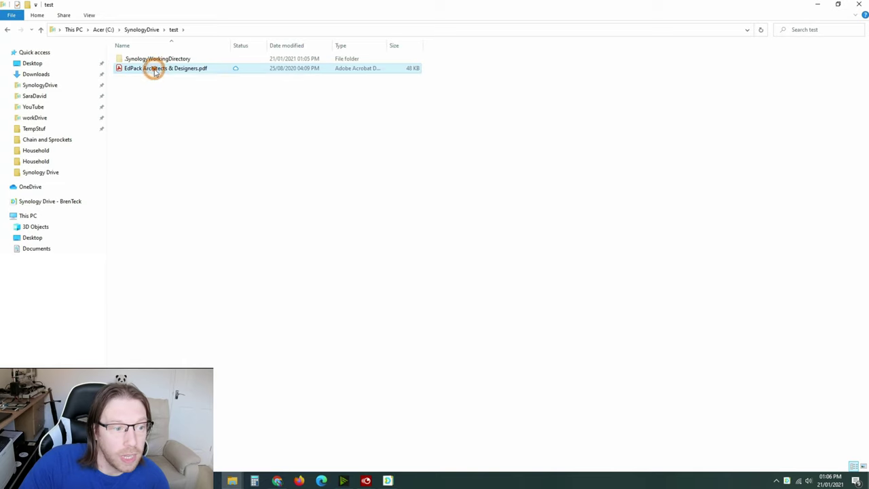
mouse_move(183, 119)
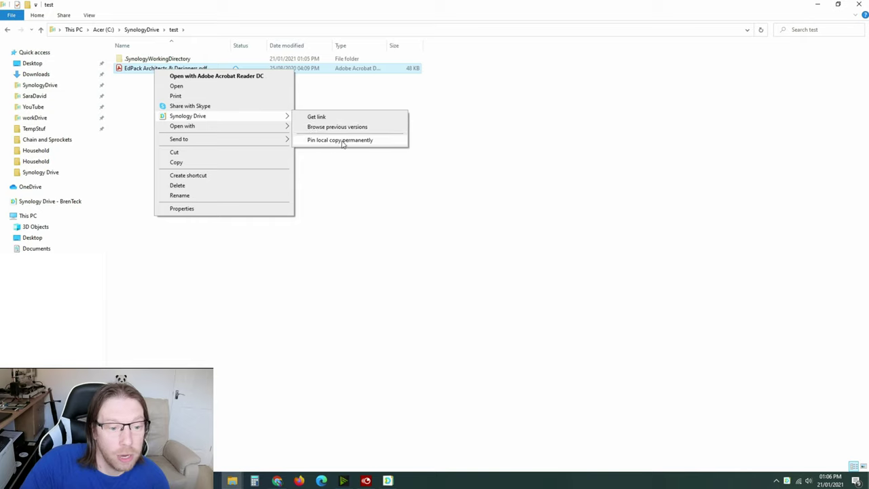
click(343, 140)
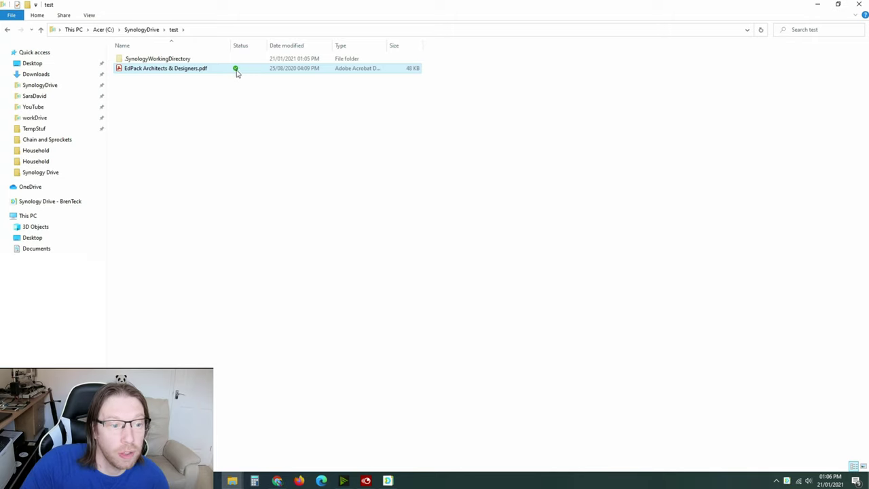
- Unpin the PDF's local copy so it stays downloaded but unpinned
right_click(188, 70)
mouse_move(243, 135)
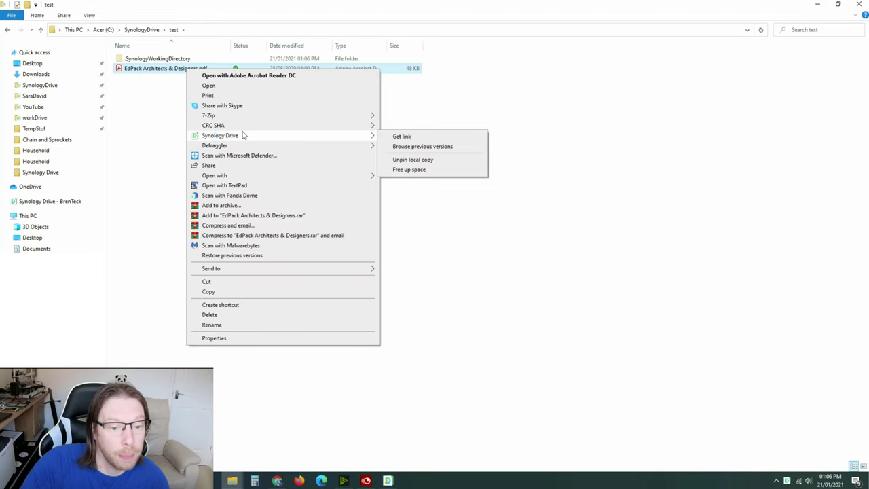
click(399, 169)
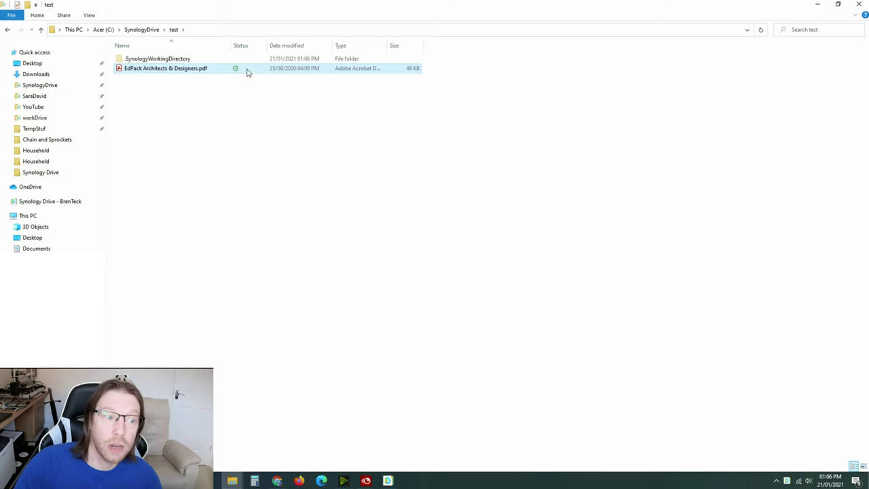
- Free up the local disk space used by EdPack Architects & Designers.pdf
right_click(212, 69)
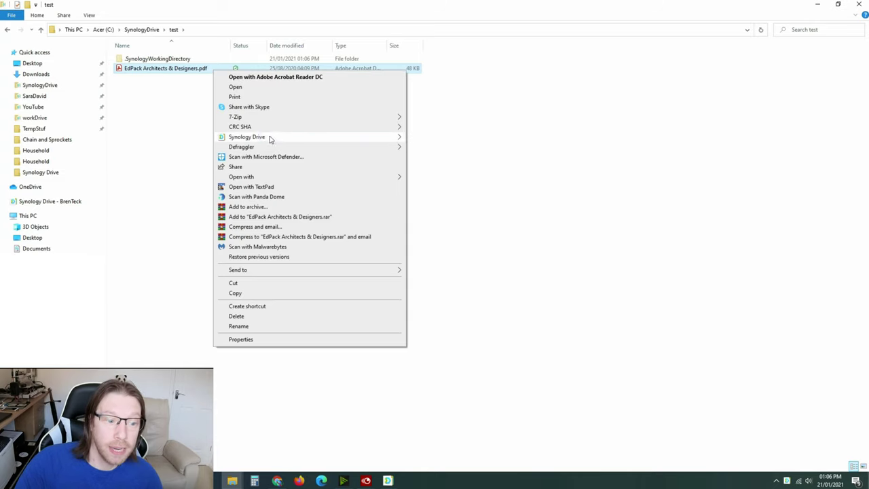
mouse_move(269, 137)
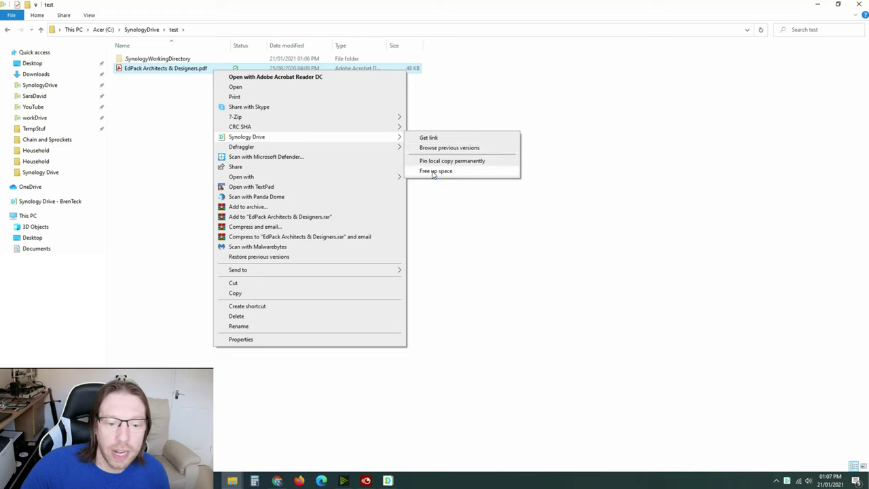
click(432, 172)
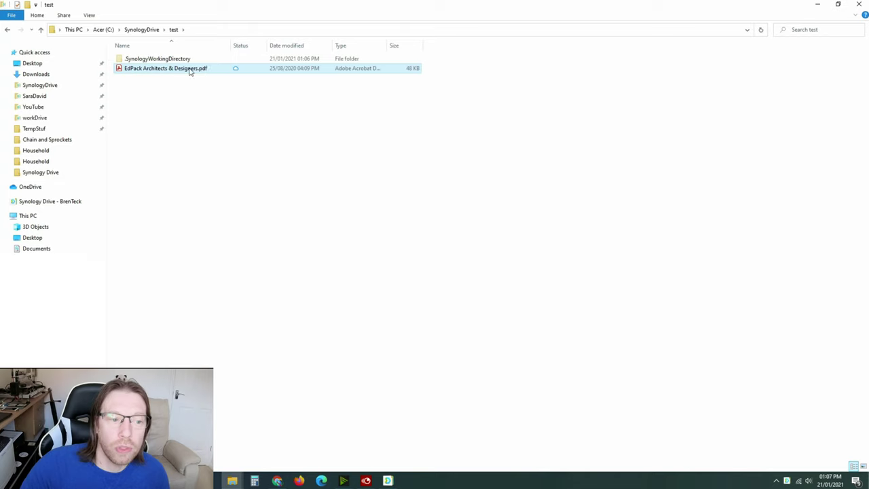
- Select the PDF's name for renaming, then deselect it leaving the name unchanged
mouse_move(190, 72)
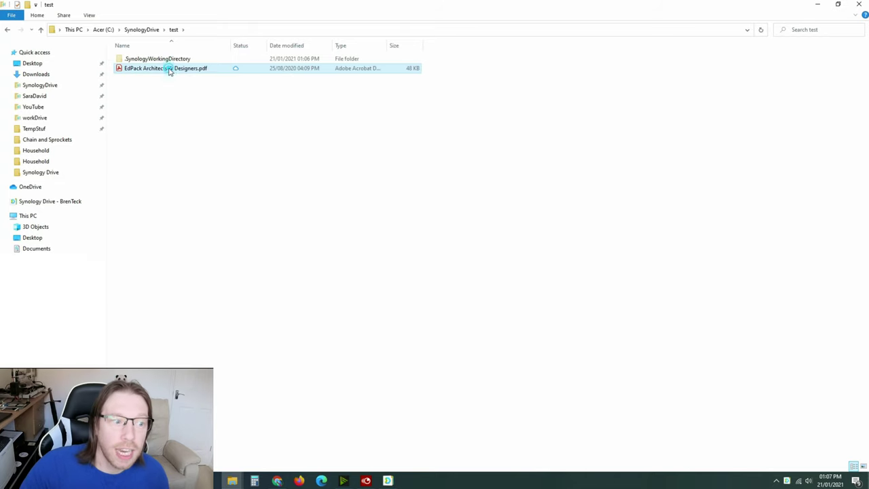
click(169, 70)
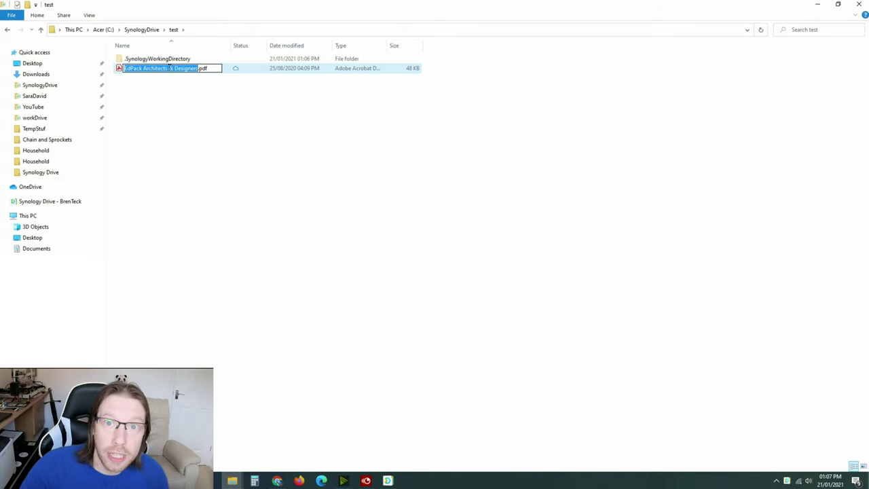
click(231, 80)
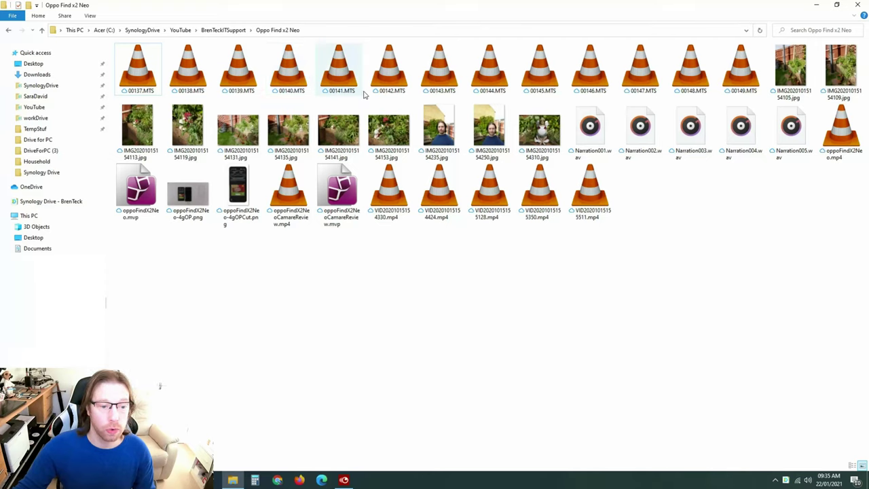
- Open IMG20201015154153.jpg in Photos to download it, then close the viewer
double_click(385, 125)
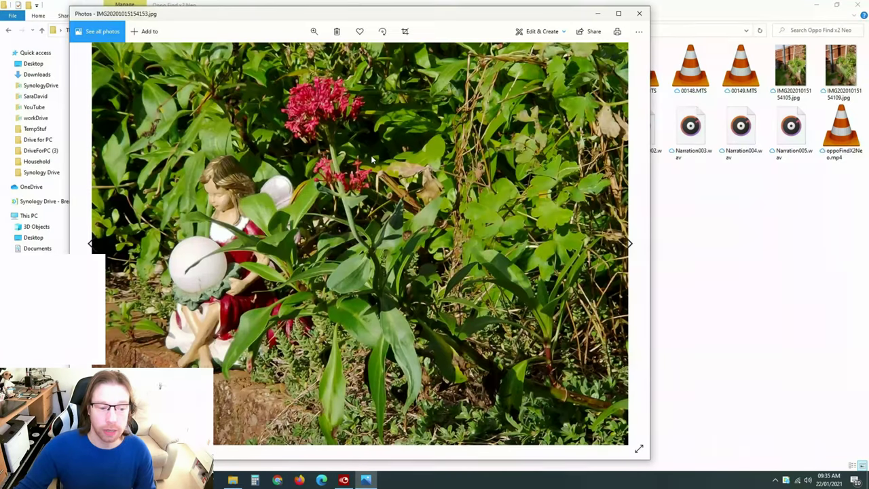
click(639, 13)
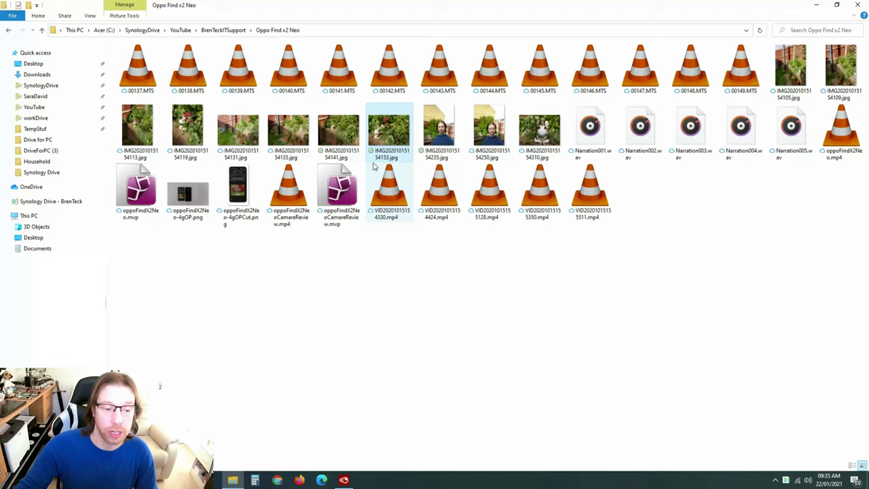
- Free up local space for IMG20201015154141.jpg, then for the two other selected photos
right_click(345, 145)
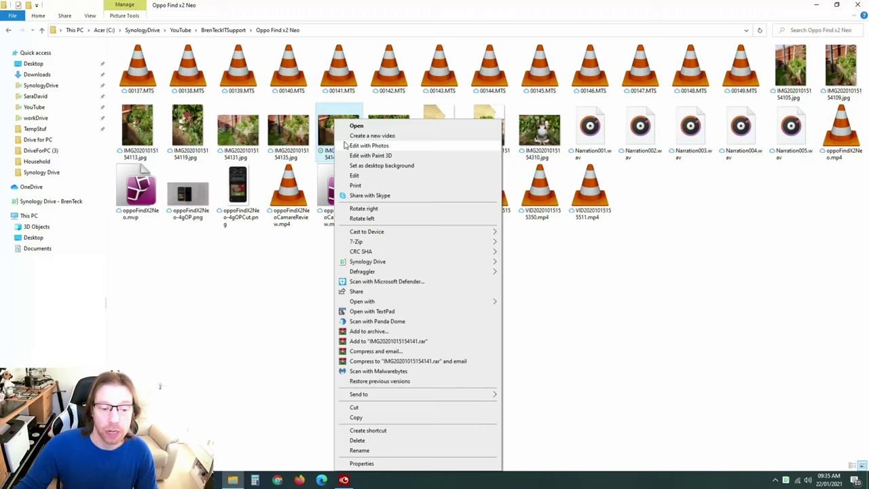
mouse_move(397, 263)
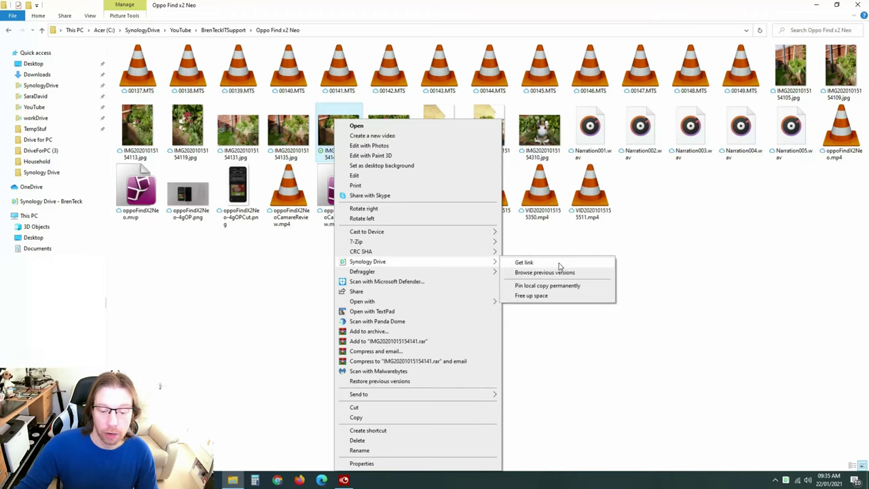
click(539, 296)
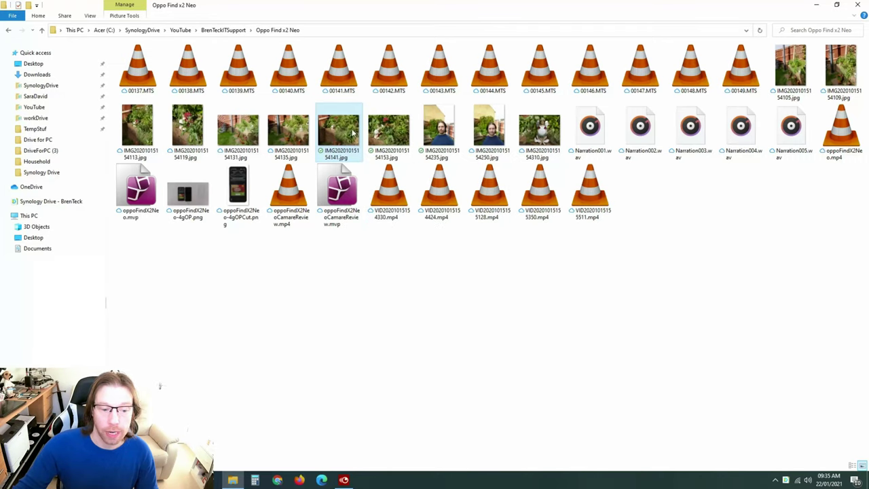
right_click(391, 131)
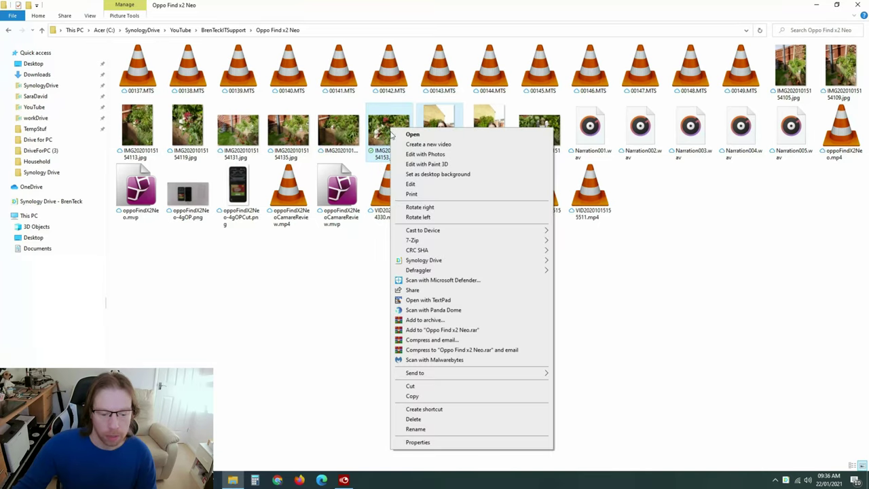
mouse_move(456, 261)
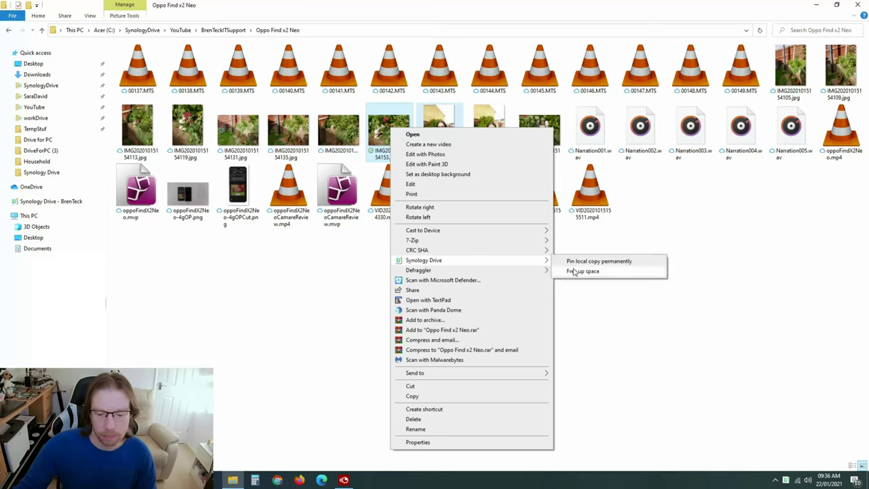
click(574, 271)
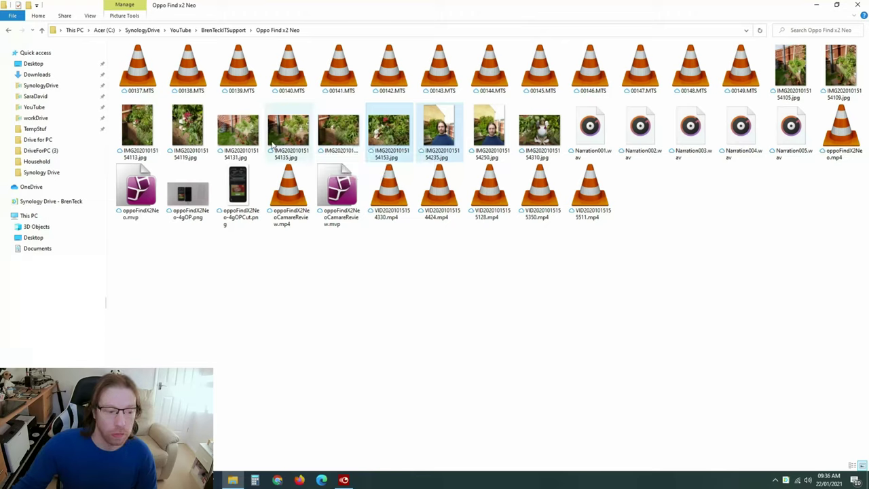
- Browse previous versions of oppoFindX2Neo.mvp through the Synology Drive menu
click(132, 191)
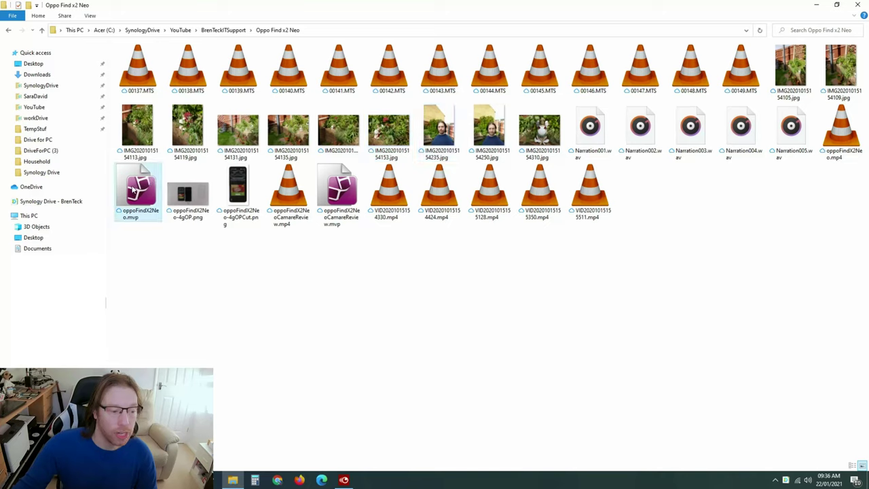
right_click(136, 190)
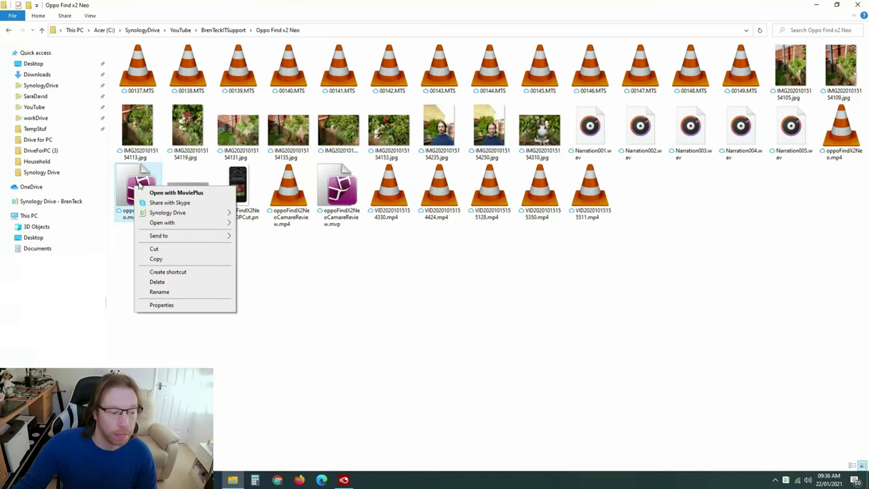
mouse_move(166, 214)
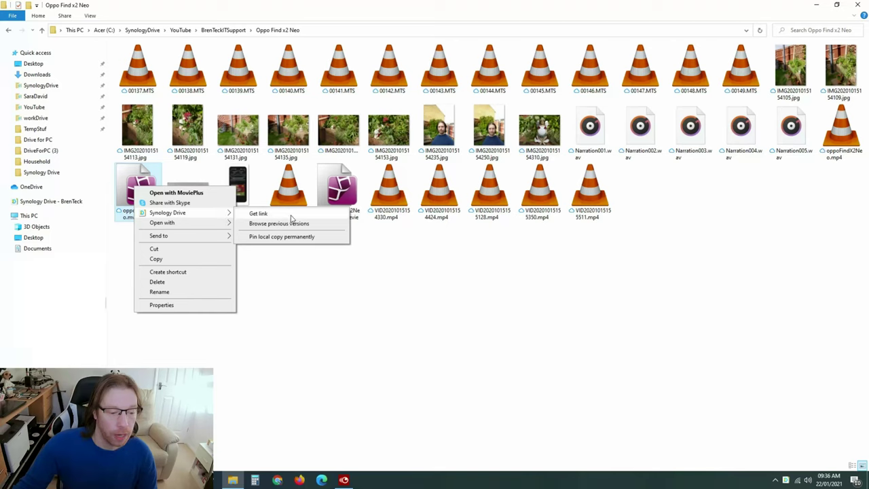
click(257, 225)
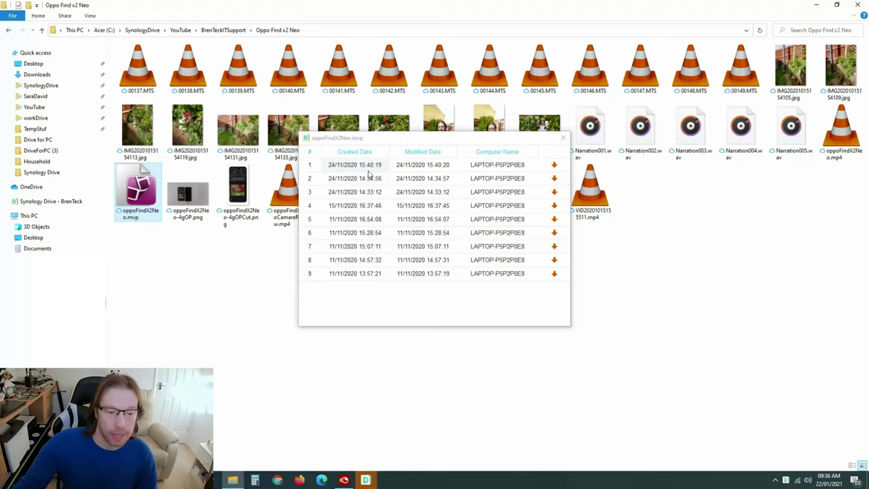
- Start downloading the most recent earlier version, then cancel the save dialog
click(554, 166)
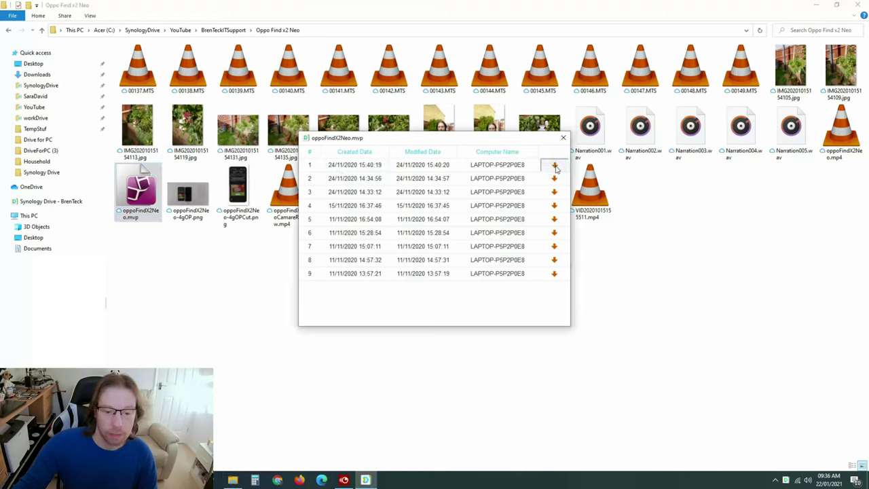
click(555, 166)
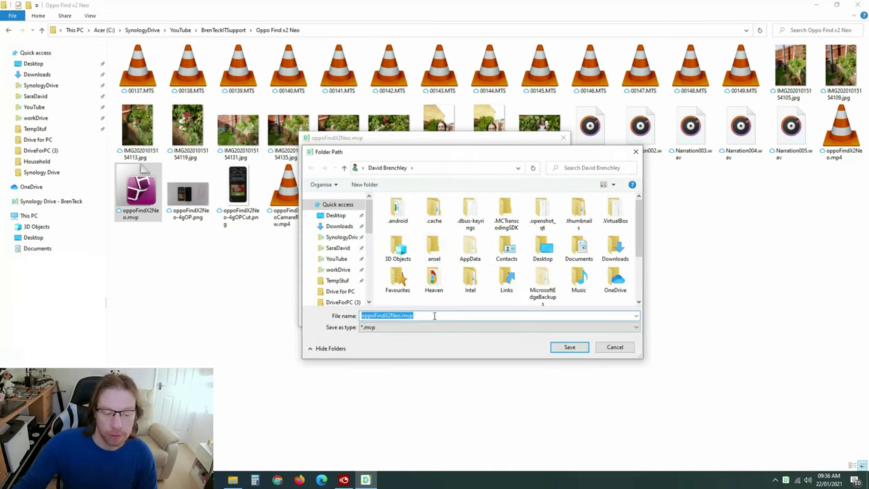
click(401, 317)
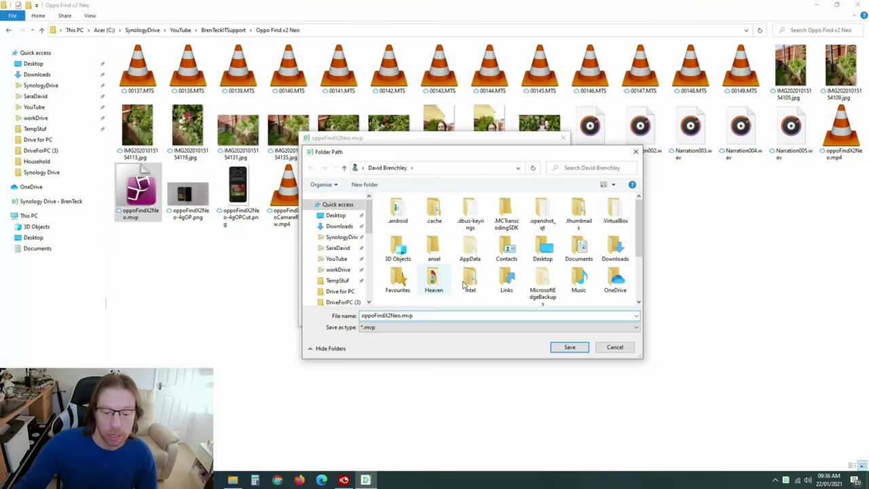
click(614, 348)
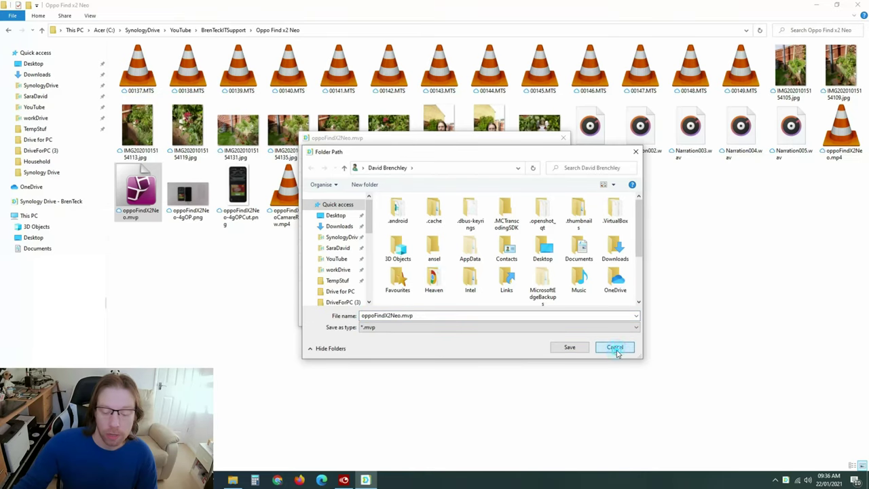